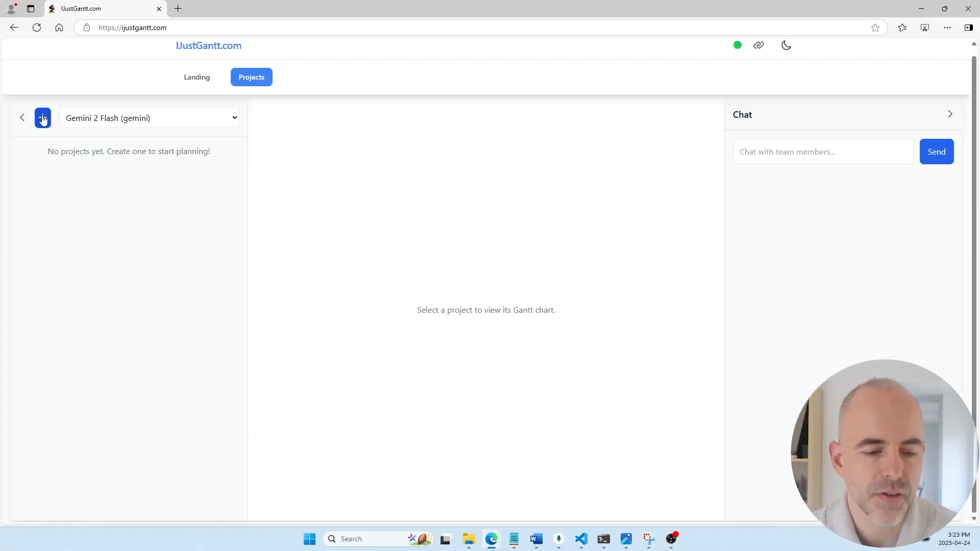
# Generate a new project plan from "A brand new ERP system, custom built using JavaScript for frontend and Python for backend. Starting April 24th, ending in 6 months."
pyautogui.click(43, 118)
pyautogui.click(322, 487)
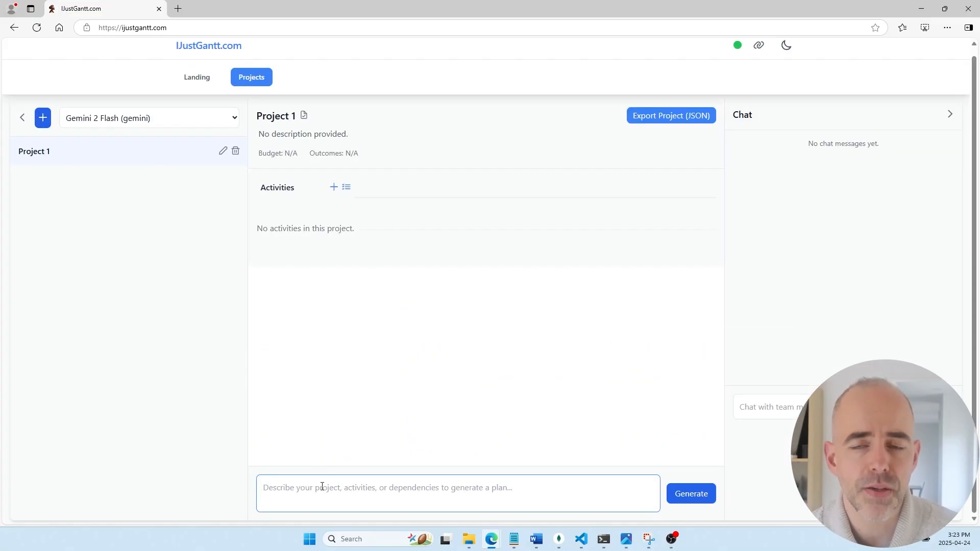
pyautogui.write('A brand new ERP system, custom built using JavaScript for frontend and Python for backend. Starting')
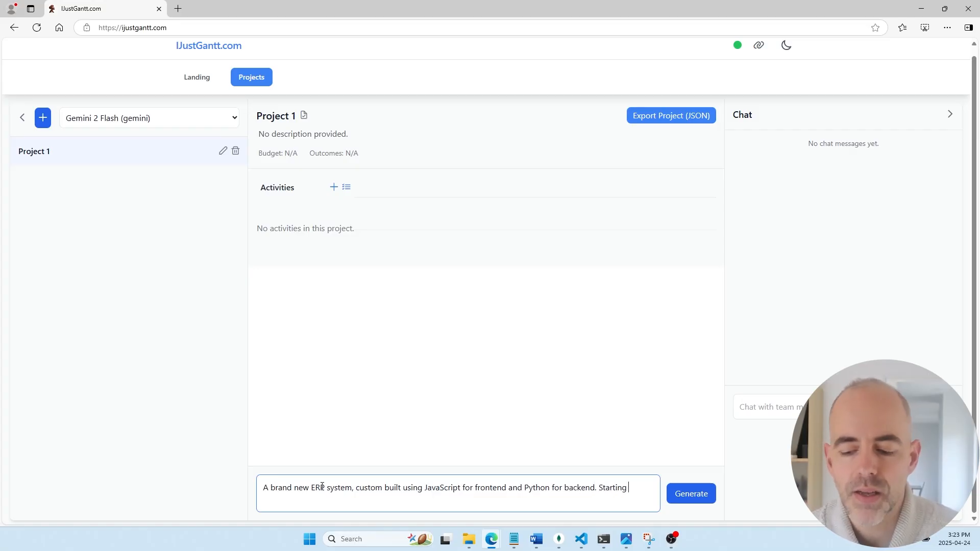
pyautogui.write(' April 24th, ')
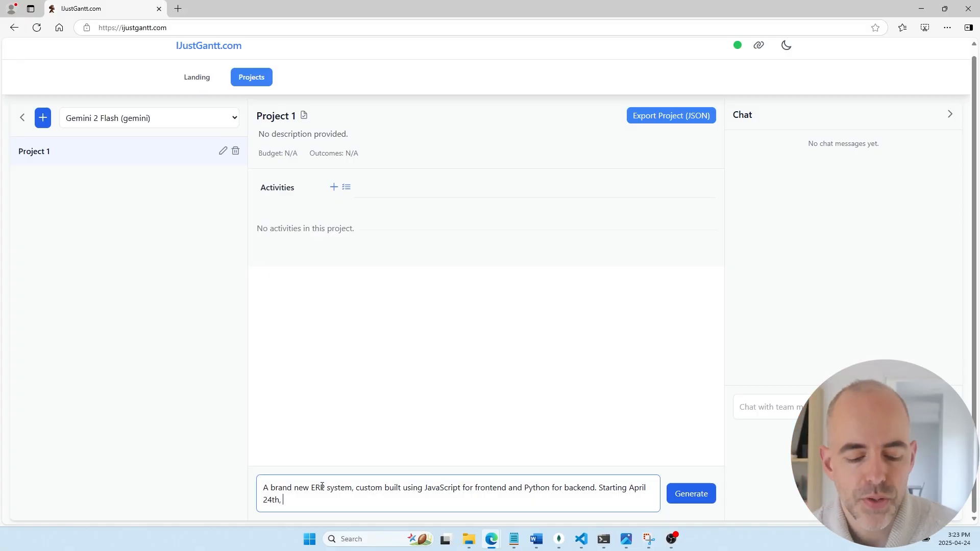
pyautogui.write('ending')
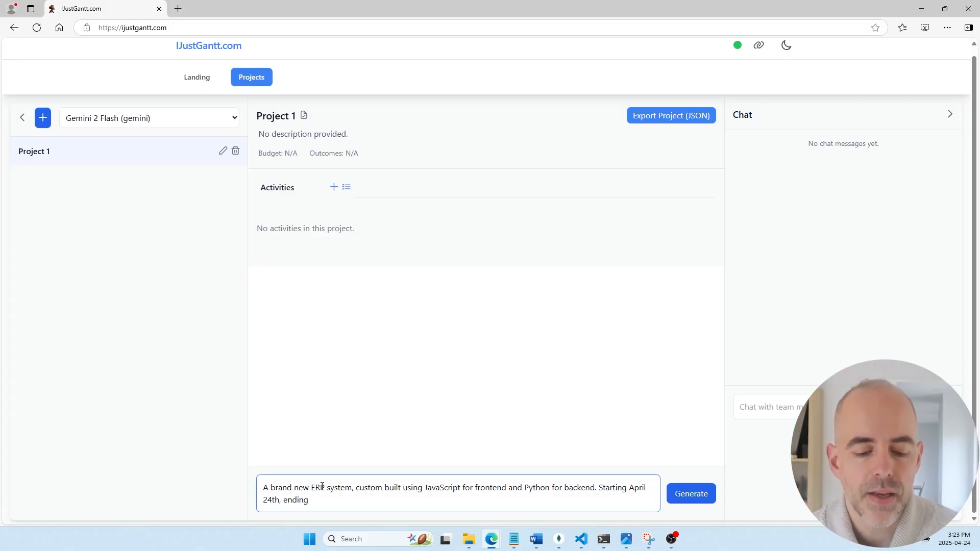
pyautogui.write(' in 6 months.')
pyautogui.press('Return')
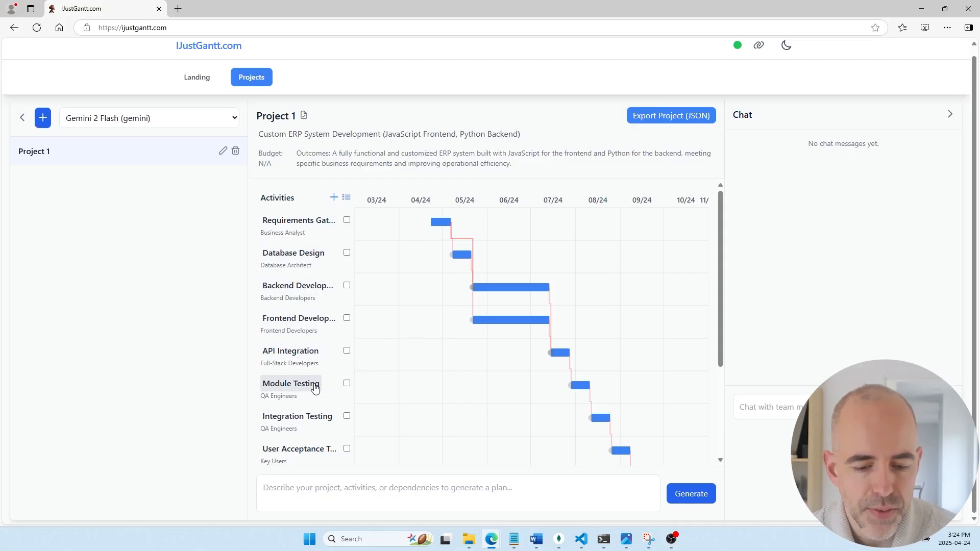
# Review the generated Gantt chart, and generate and save a project summary for Project 1
pyautogui.scroll(-2, 314, 386)
pyautogui.scroll(-2, 315, 388)
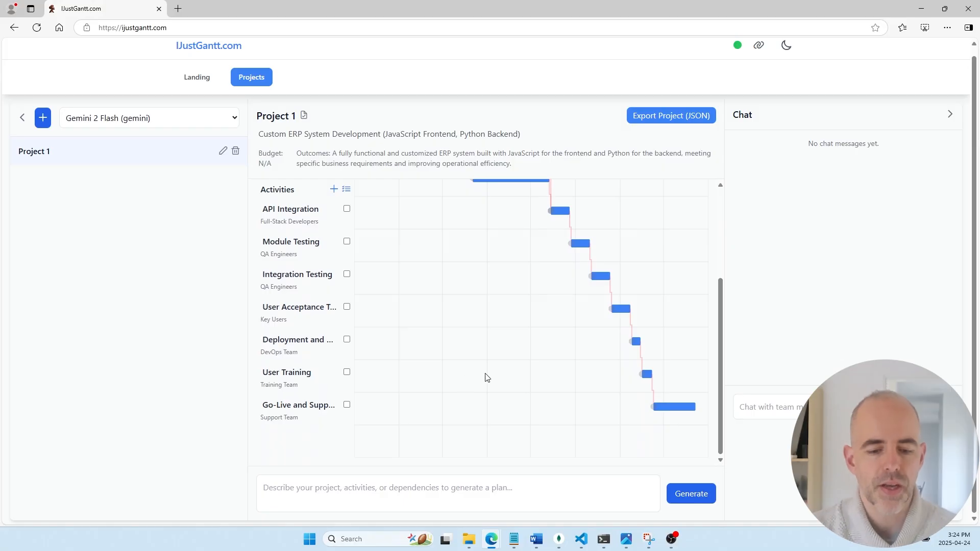
pyautogui.scroll(5, 486, 377)
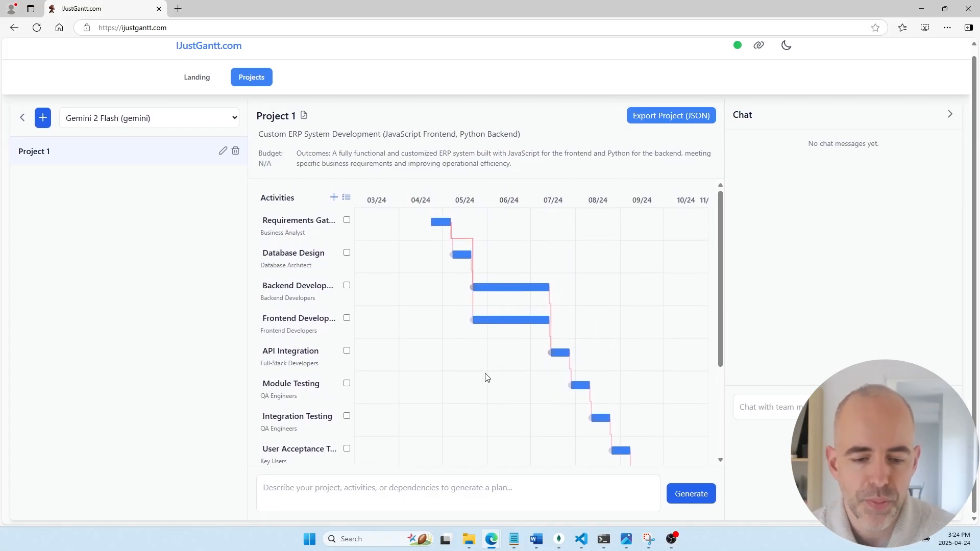
pyautogui.click(304, 116)
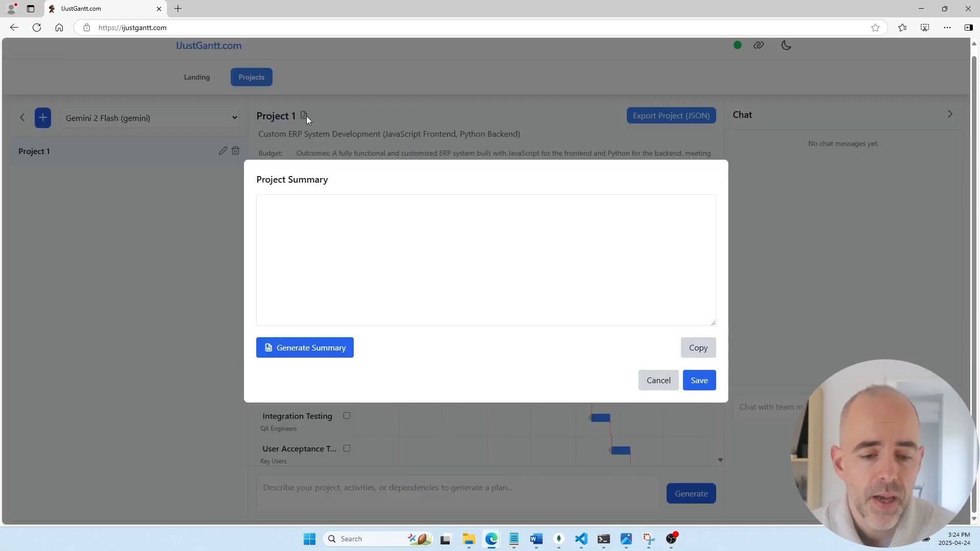
pyautogui.click(315, 353)
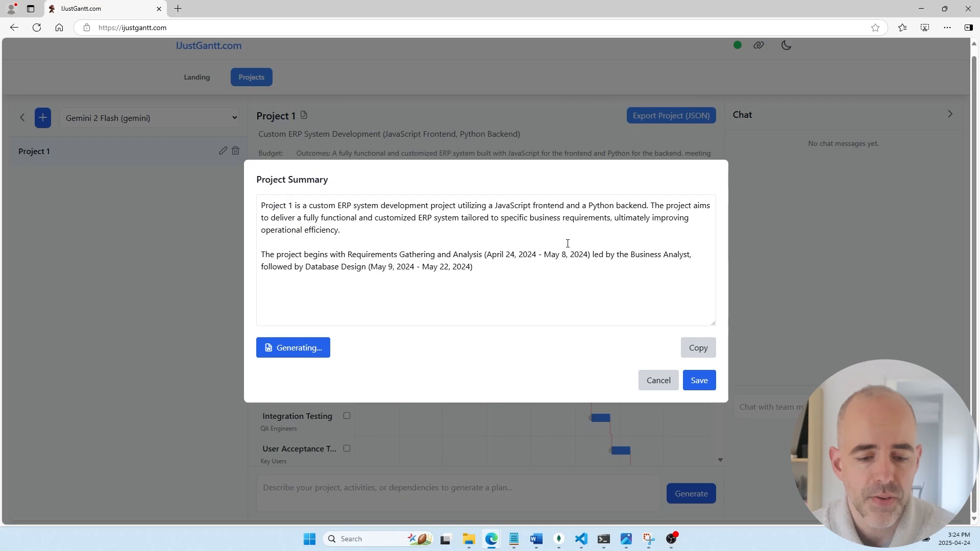
pyautogui.scroll(-5, 568, 244)
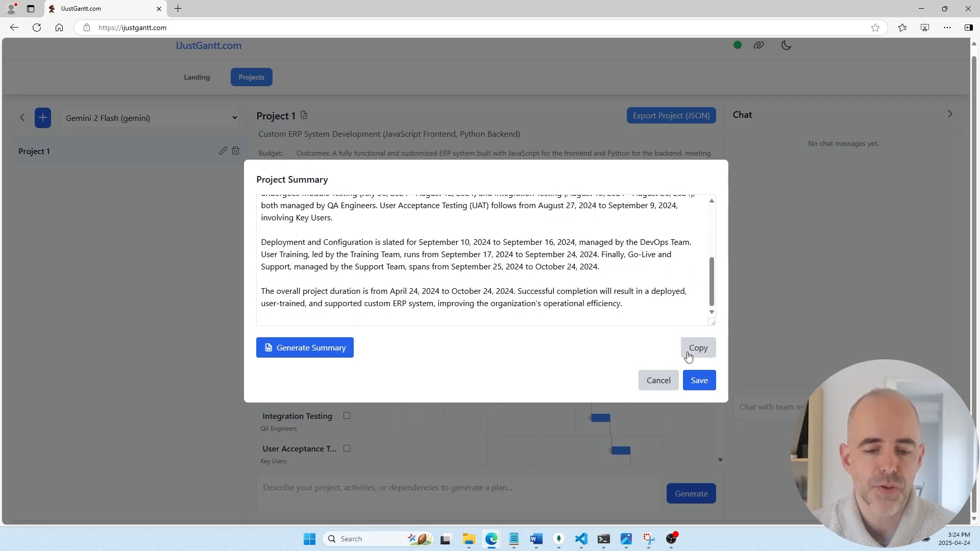
pyautogui.click(697, 382)
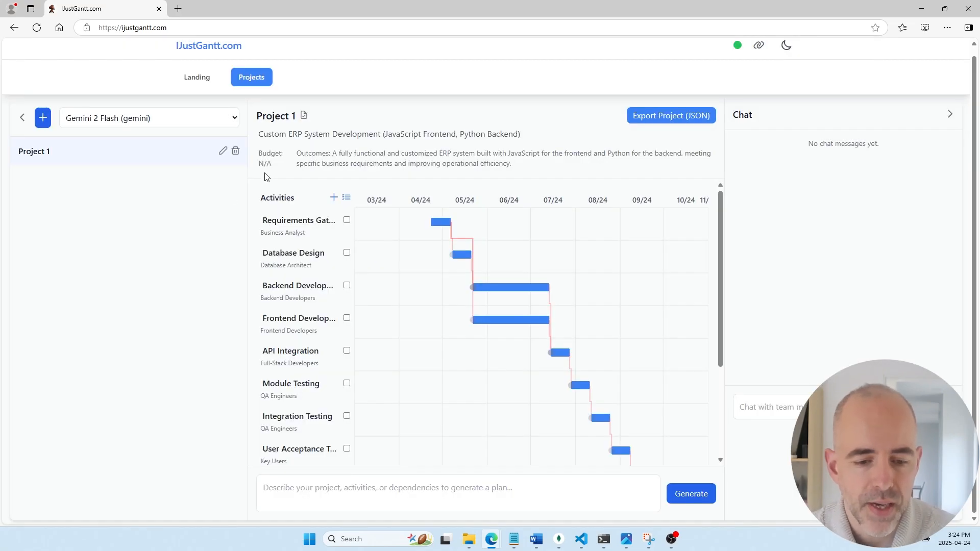
# Set the project budget by submitting the plan prompt "Let's make the budget $500k"
pyautogui.click(410, 494)
pyautogui.write("Let's make the budget $500k")
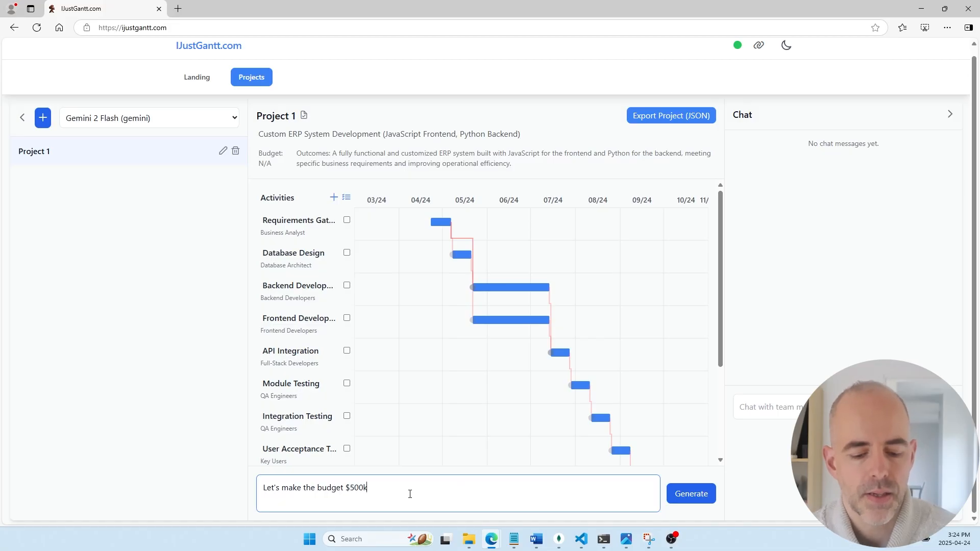
pyautogui.press('Return')
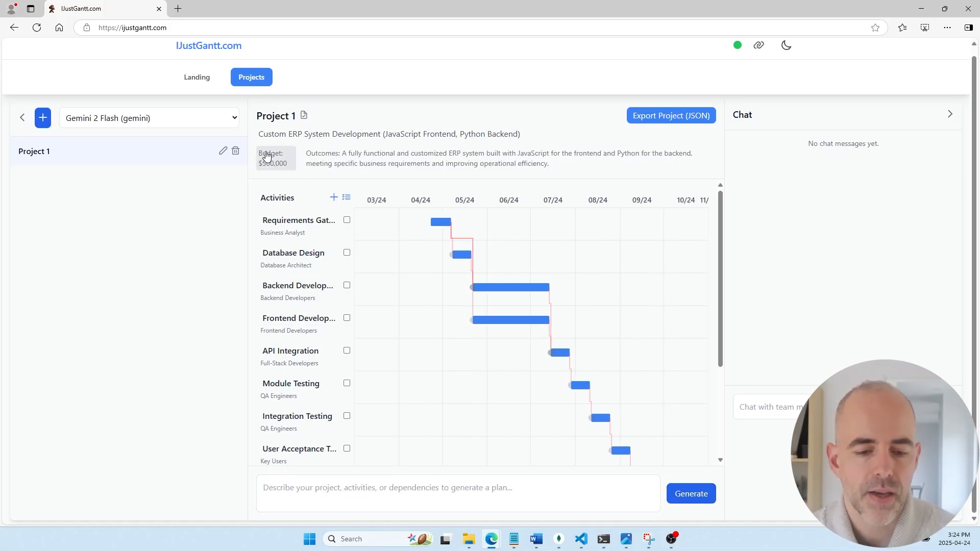
# Split the frontend work by submitting the plan prompt "Break down frontend development in 5 phases."
pyautogui.click(406, 485)
pyautogui.write('LKe')
pyautogui.press('BackSpace')
pyautogui.write('Break ')
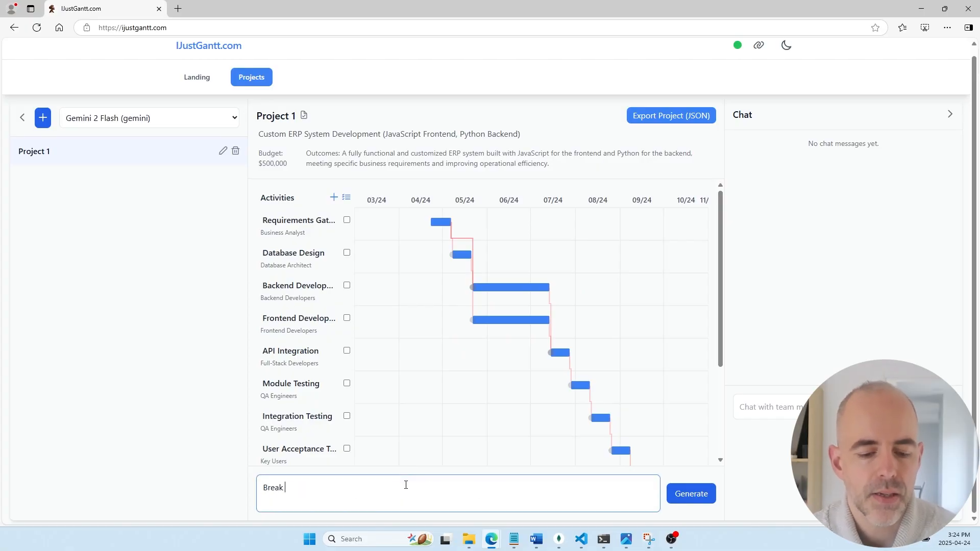
pyautogui.write('down frontend development in 5 phases.')
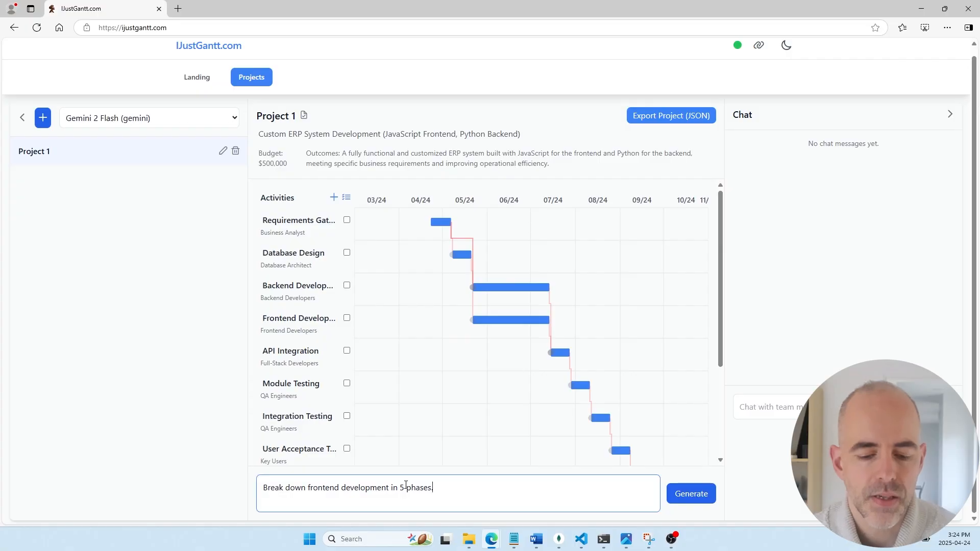
pyautogui.press('Return')
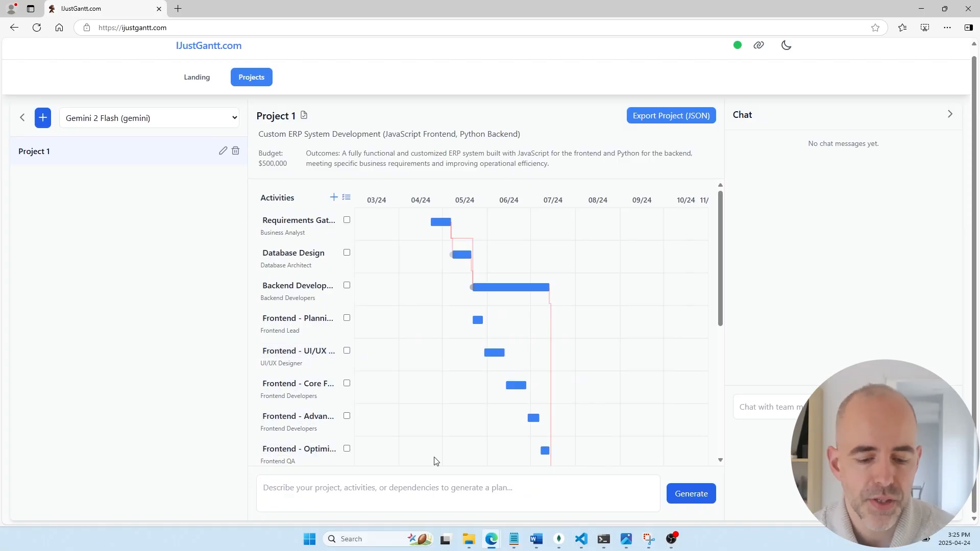
# Try moving the Backend Development activity earlier on the timeline so it overlaps Database Design, and move it back
pyautogui.scroll(-1, 435, 460)
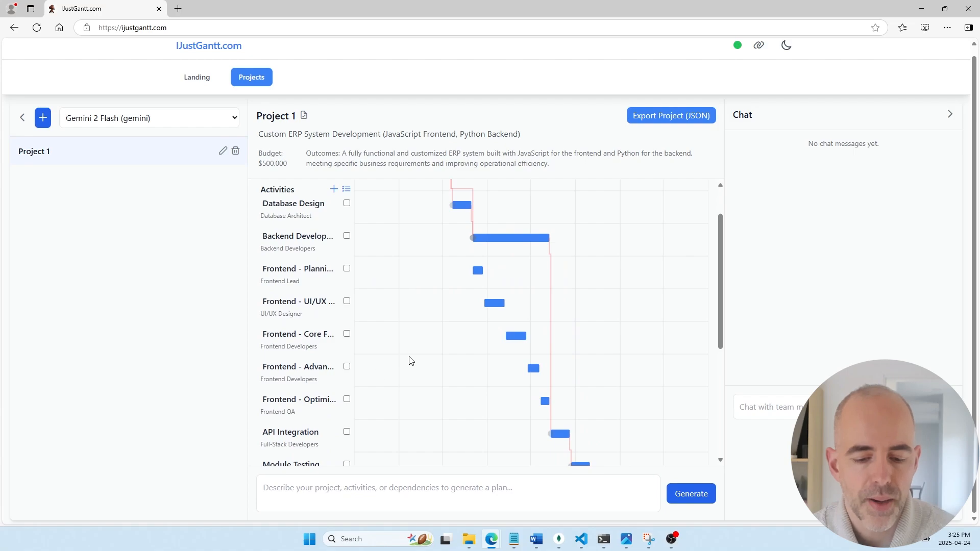
pyautogui.scroll(1, 412, 361)
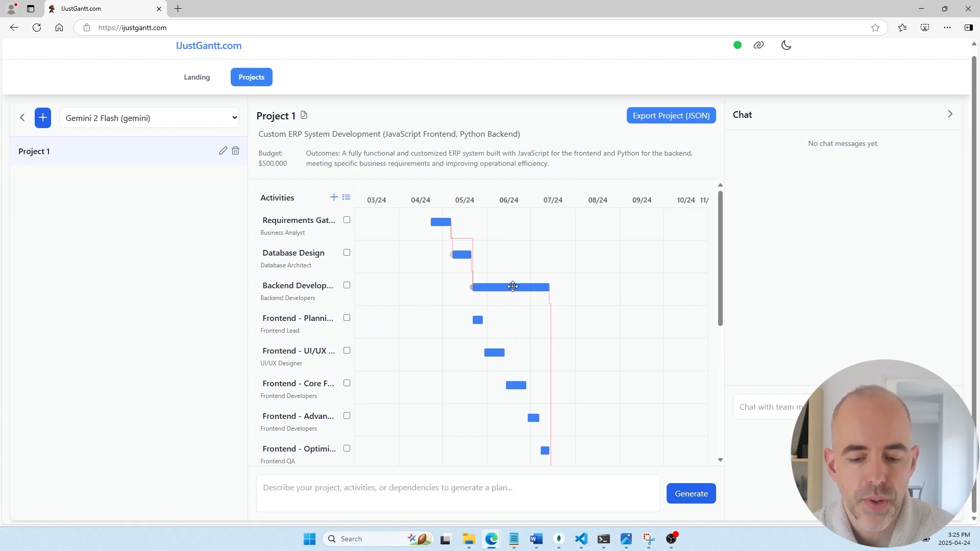
pyautogui.moveTo(512, 286); pyautogui.dragTo(485, 287)
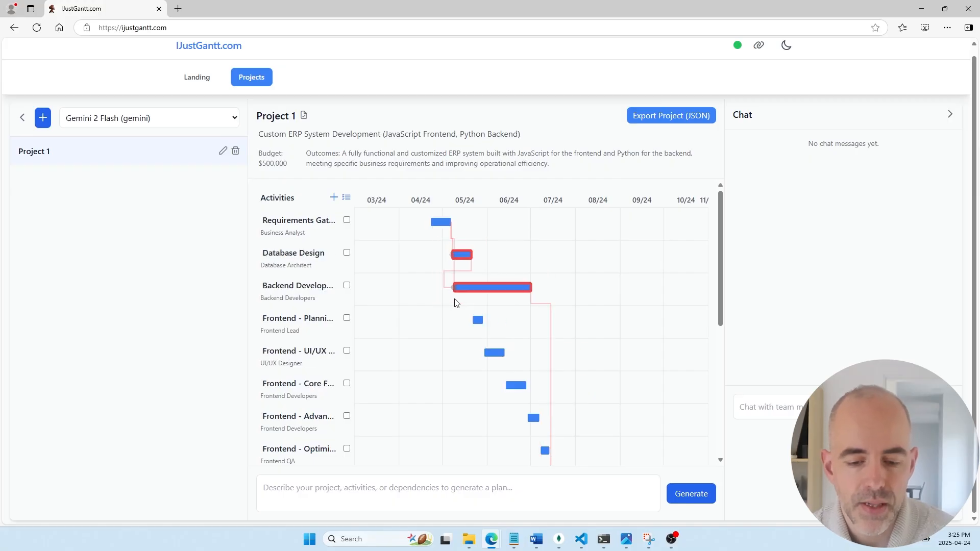
pyautogui.moveTo(475, 299)
pyautogui.mouseDown()
pyautogui.moveTo(501, 300)
pyautogui.moveTo(472, 305)
pyautogui.mouseUp()
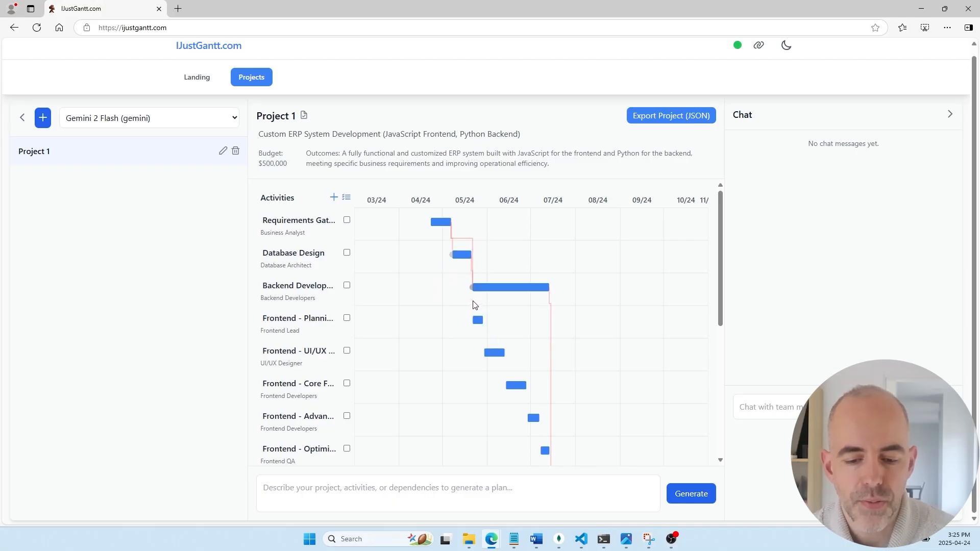
# Review the project's activity dependencies and run Fix Dates on the schedule
pyautogui.scroll(-2, 551, 337)
pyautogui.scroll(3, 551, 337)
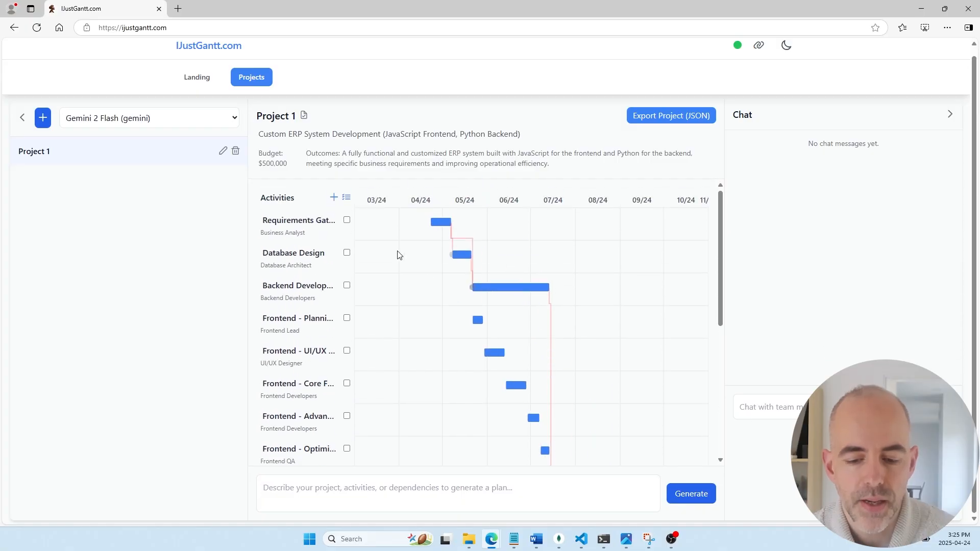
pyautogui.click(347, 197)
pyautogui.scroll(1, 490, 303)
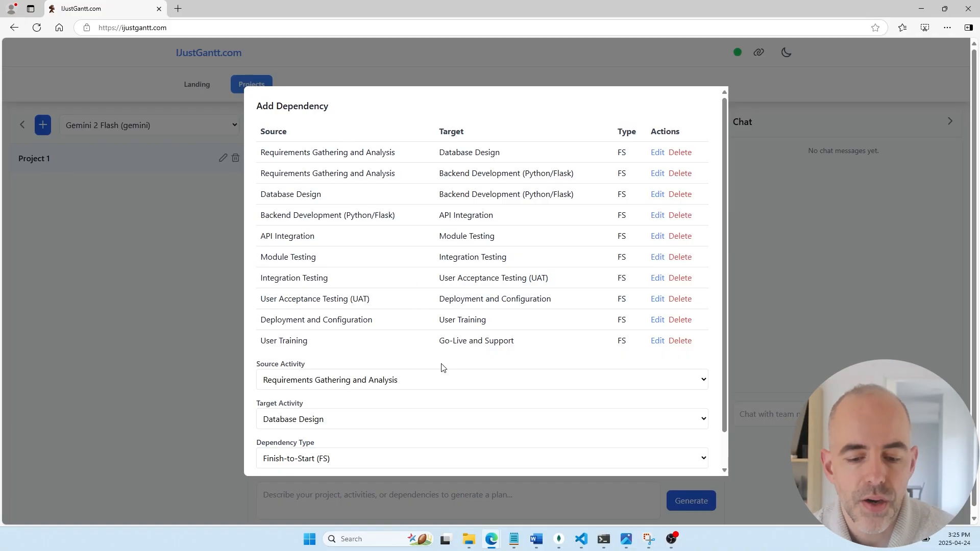
pyautogui.scroll(-1, 442, 367)
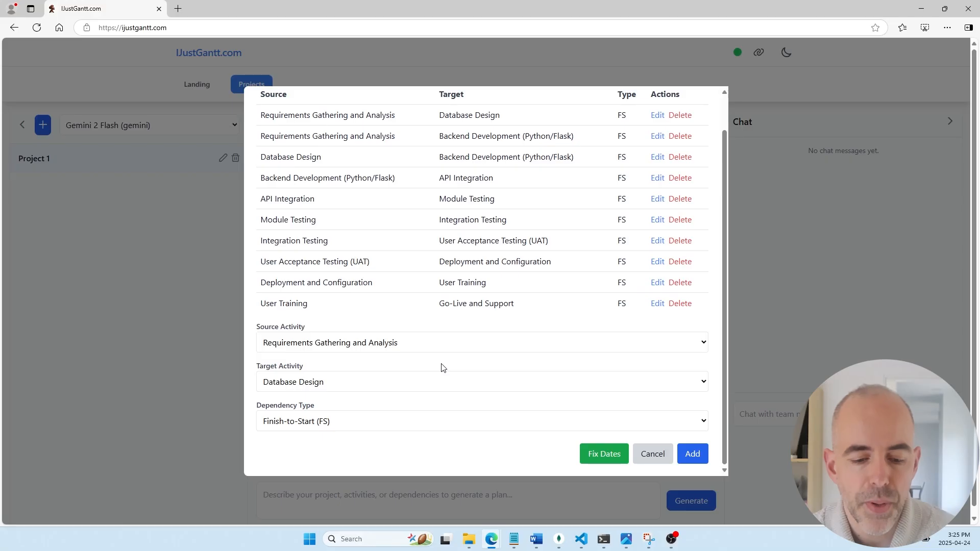
pyautogui.click(601, 462)
# Regenerate the project summary from the updated plan and save it
pyautogui.scroll(-5, 628, 338)
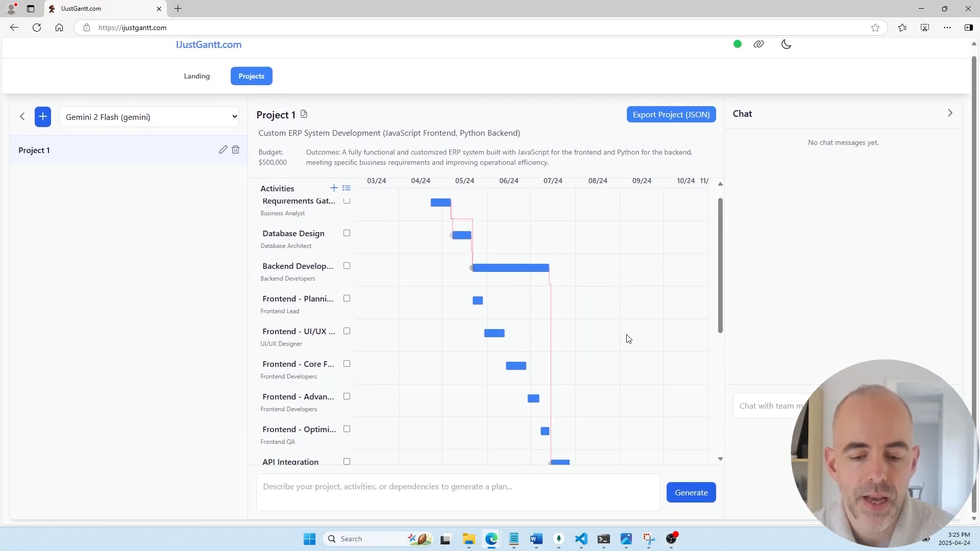
pyautogui.scroll(5, 628, 339)
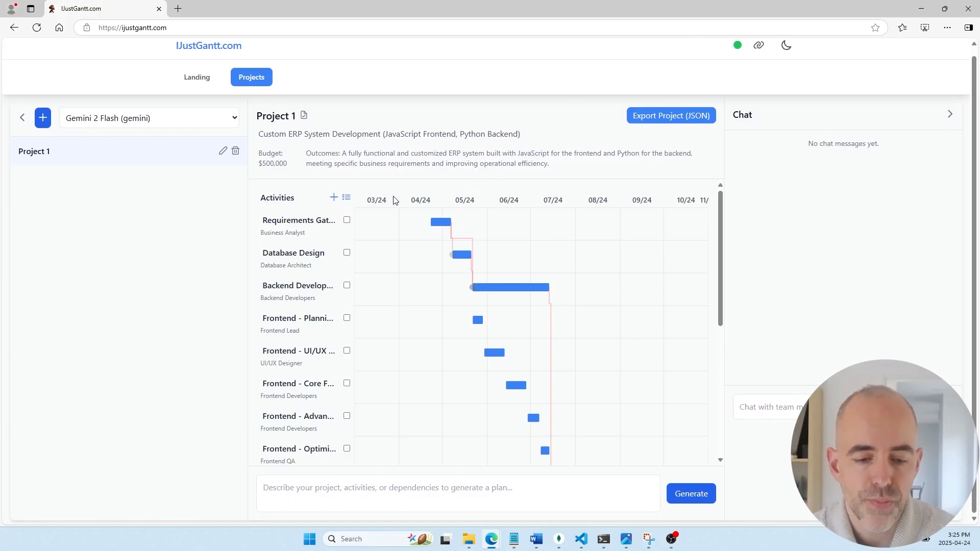
pyautogui.click(305, 116)
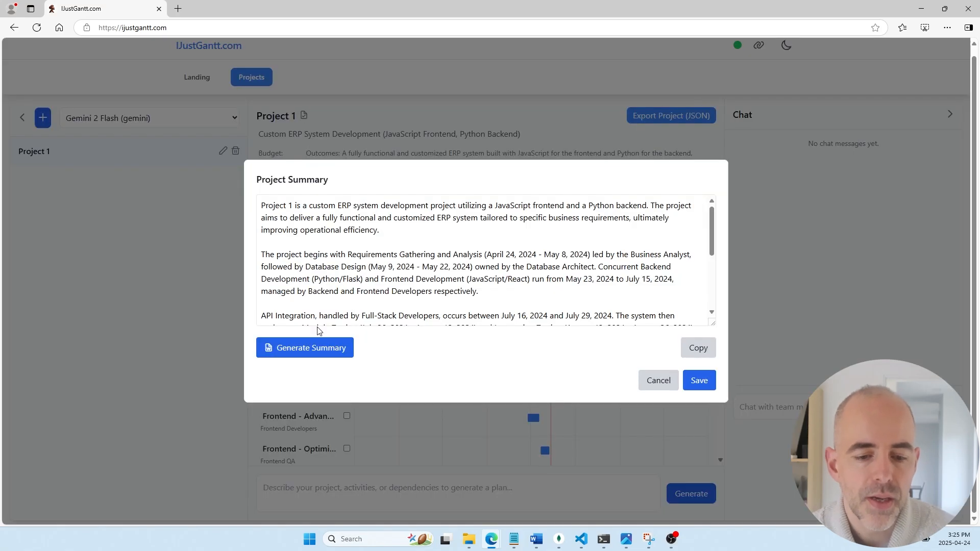
pyautogui.click(316, 348)
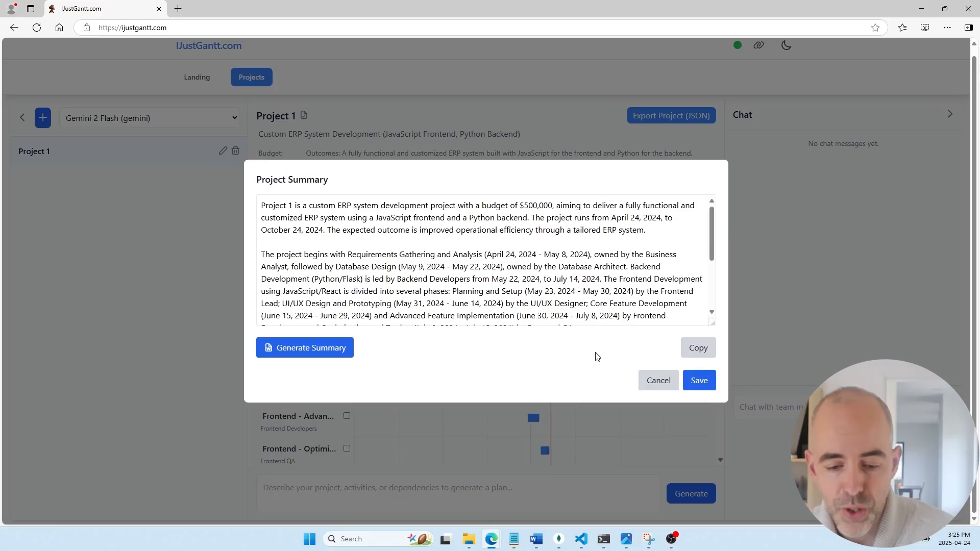
pyautogui.click(699, 380)
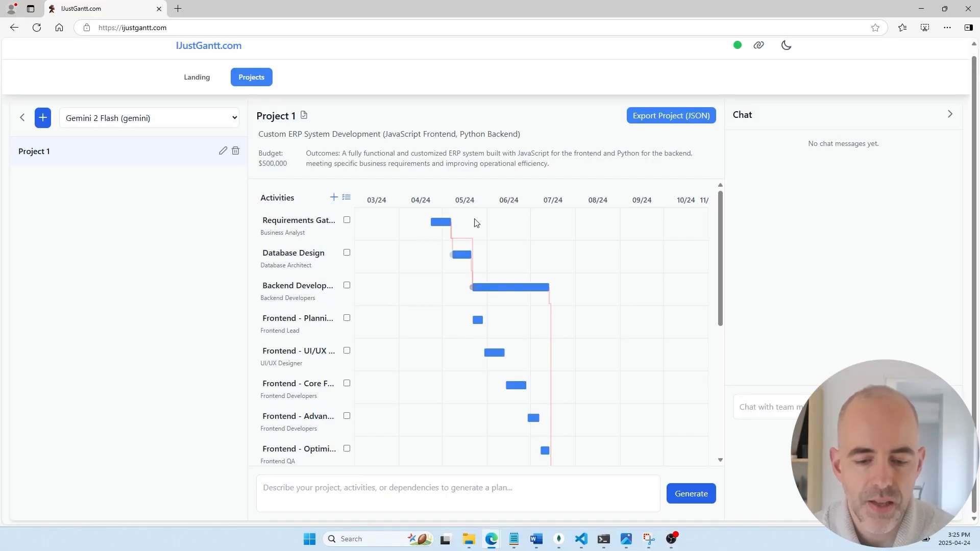
# Export Project 1 as JSON and open Gamma in a new browser tab
pyautogui.click(671, 119)
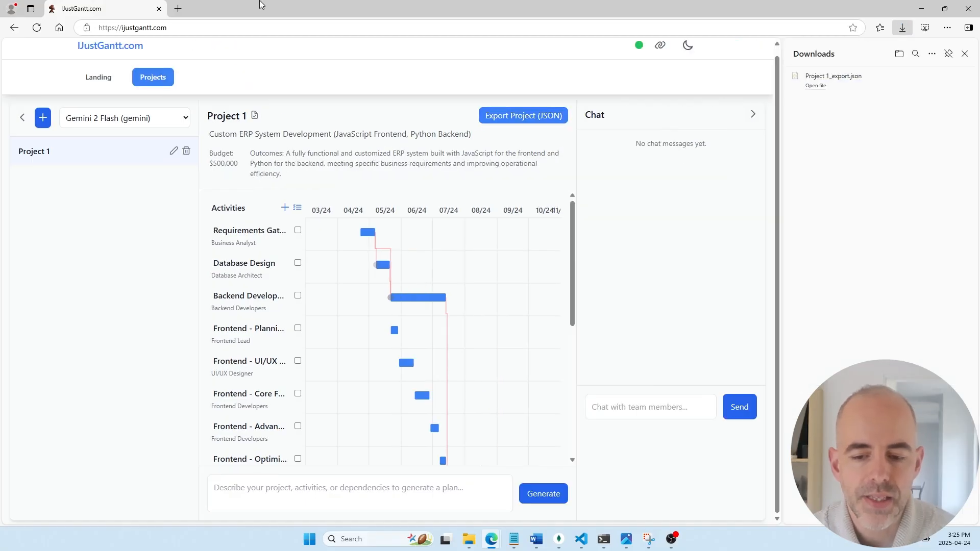
pyautogui.click(178, 9)
pyautogui.write('gamma')
pyautogui.press('Return')
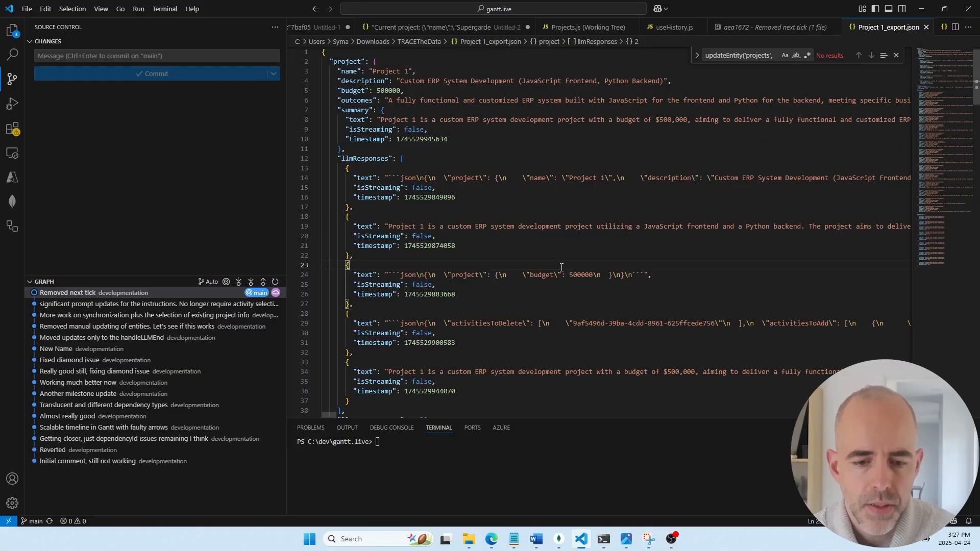
# Select the entire contents of Project 1_export.json in VS Code and switch back to Gamma in the browser
pyautogui.hotkey('ctrl', 'a')
pyautogui.hotkey('alt', 'Tab')
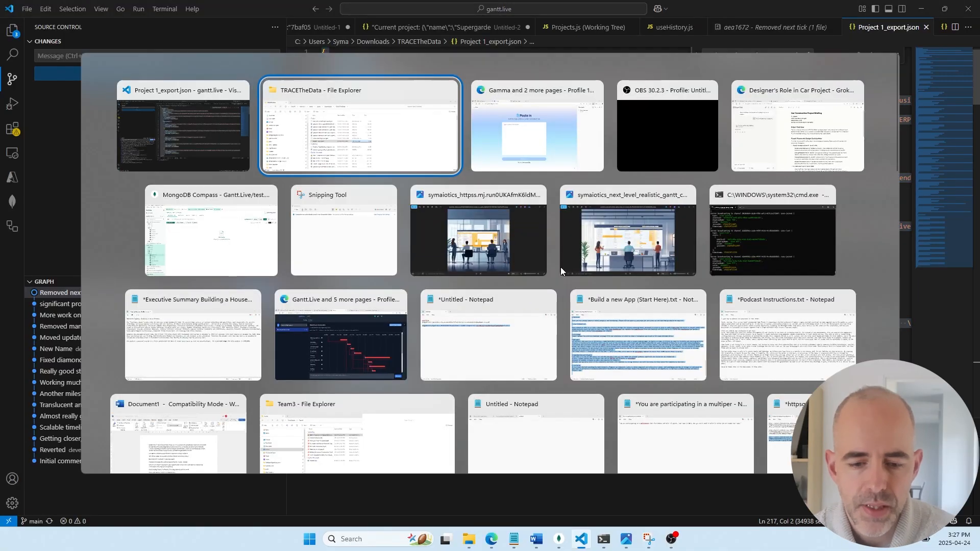
# Enter "Make me a wonderful document from this JSON project plan" as Gamma's paste-in content and choose Document as the output type
pyautogui.write('Ma')
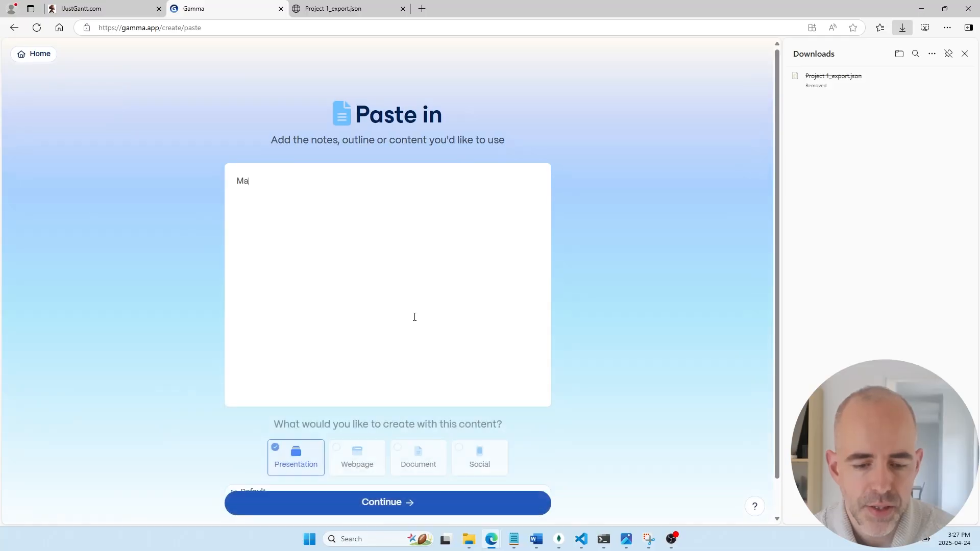
pyautogui.write('ke me a wonder')
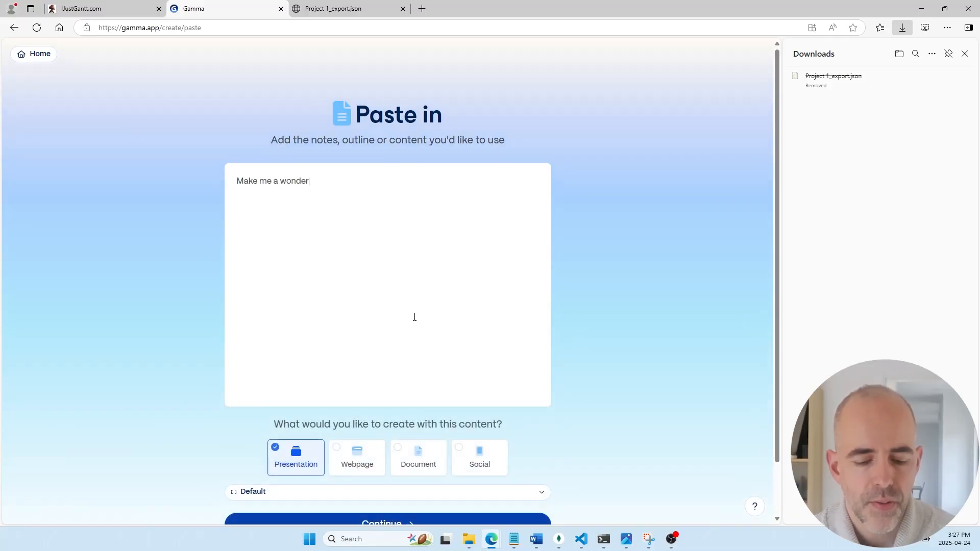
pyautogui.write('ful document from this JSON project plan')
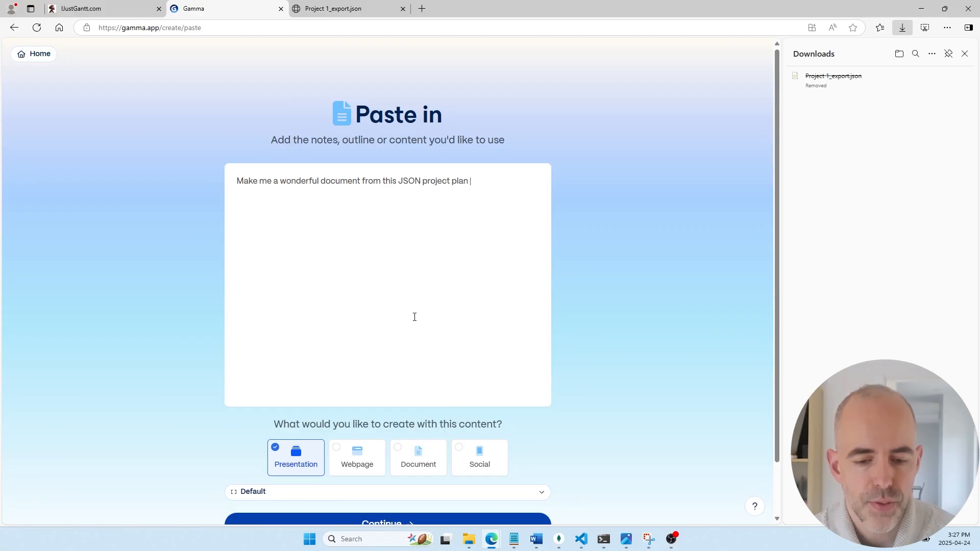
pyautogui.click(414, 455)
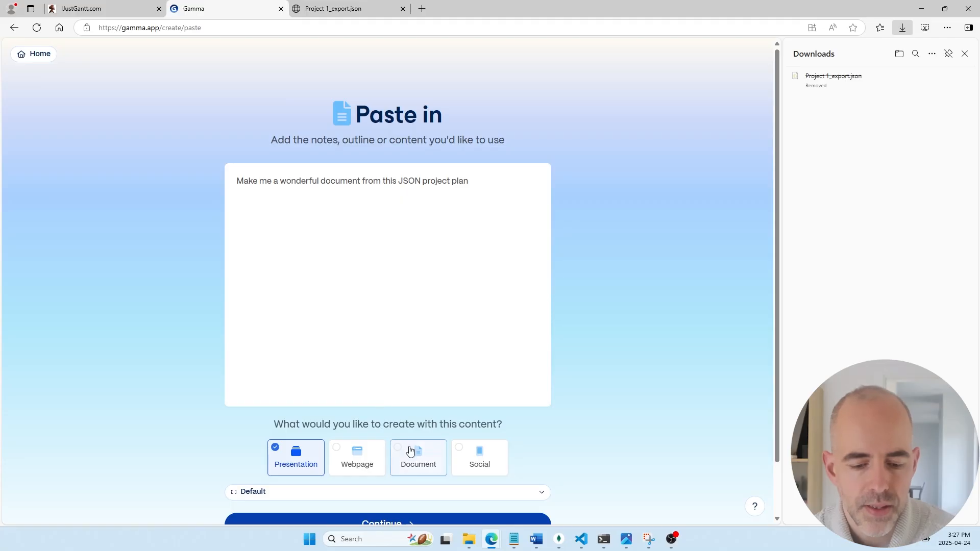
# Paste the copied JSON project plan below the prompt and continue to the prompt editor
pyautogui.hotkey('ctrl', 'v')
pyautogui.scroll(-2, 459, 370)
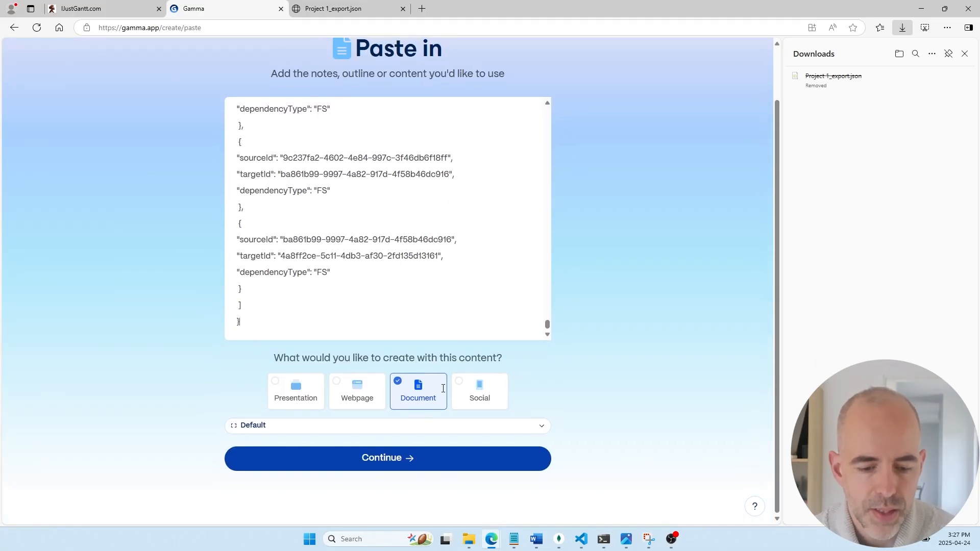
pyautogui.click(391, 466)
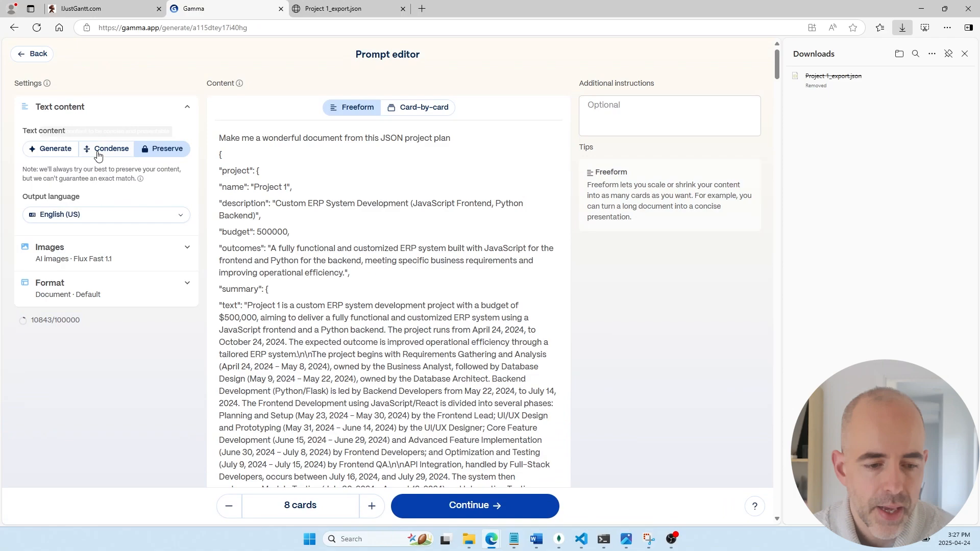
# Set the text content handling to Generate and continue to the theme selection
pyautogui.click(51, 149)
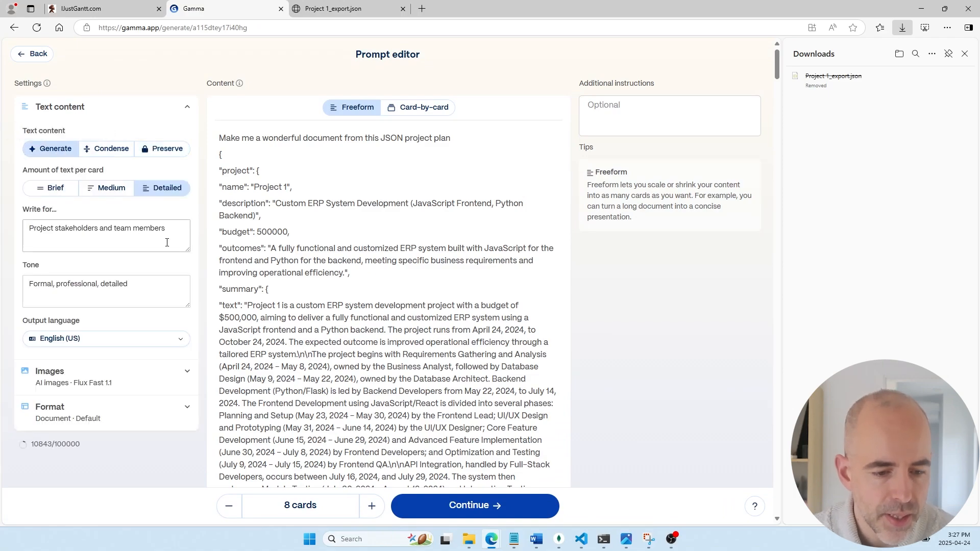
pyautogui.scroll(-3, 435, 374)
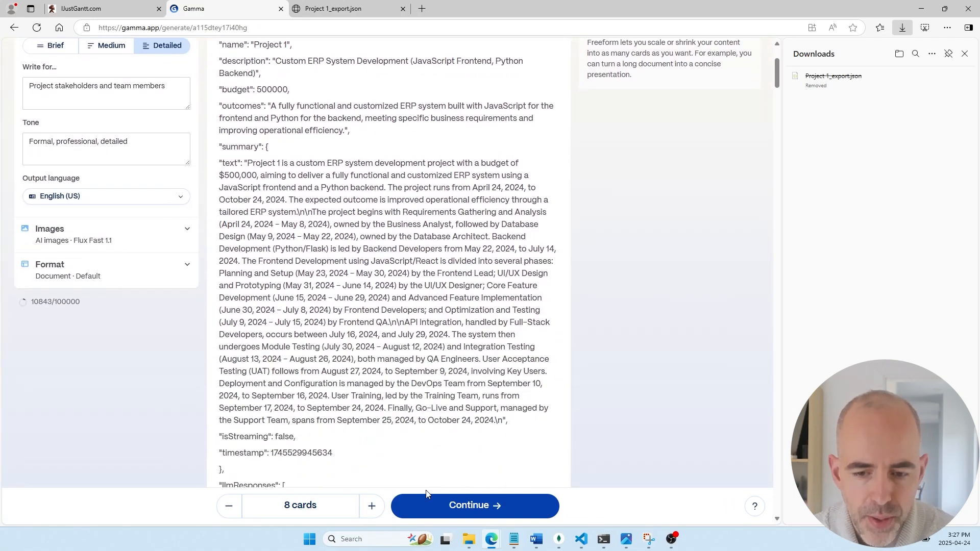
pyautogui.click(420, 508)
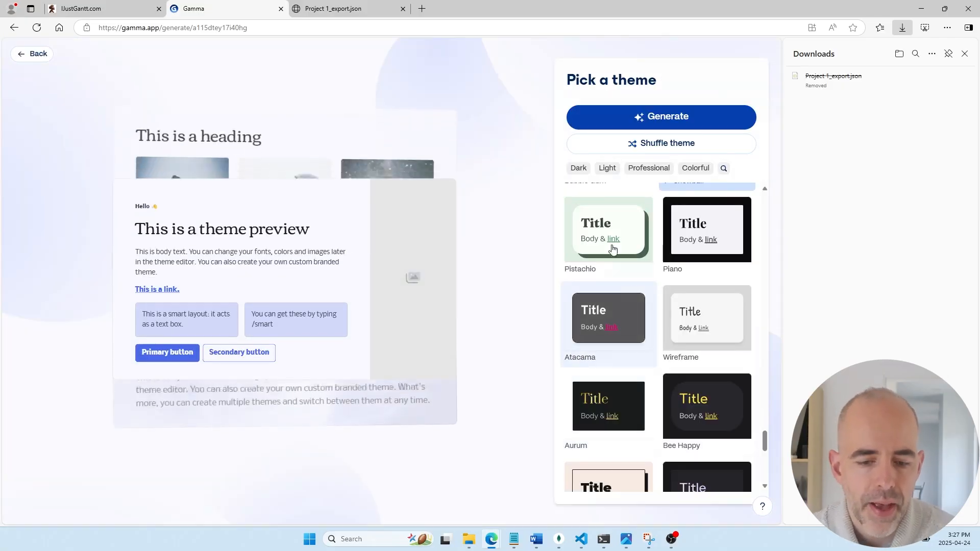
# Generate the document with the Pistachio theme and look through the cards as they are written
pyautogui.click(602, 223)
pyautogui.click(655, 123)
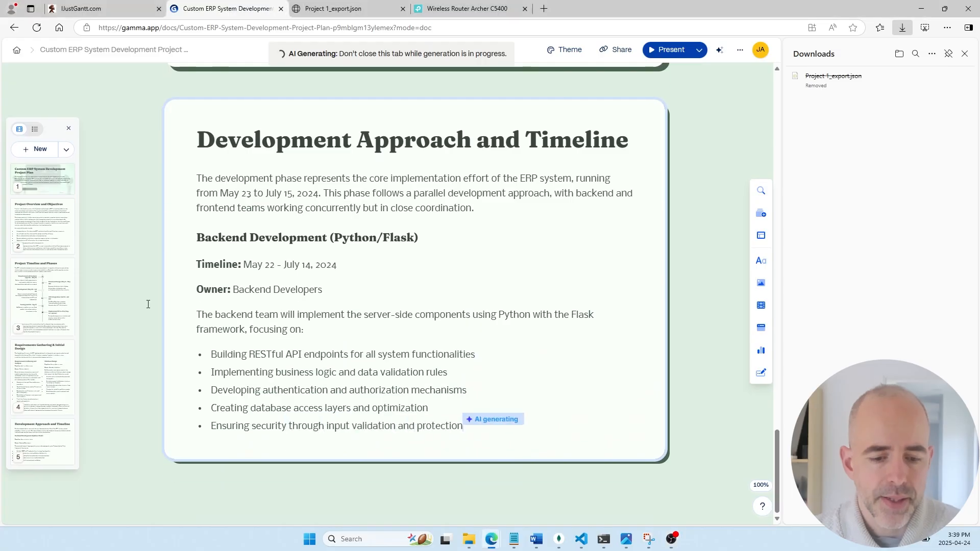
pyautogui.scroll(3, 326, 362)
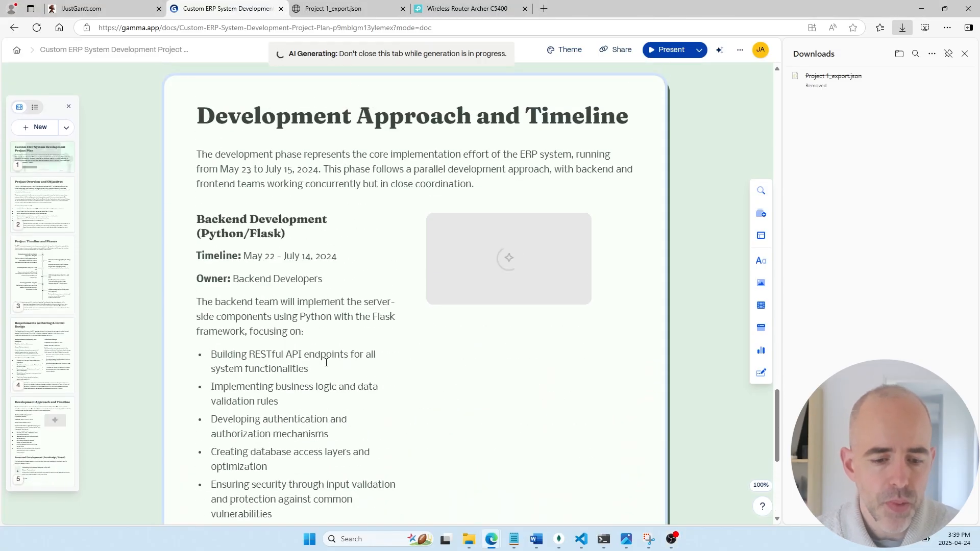
pyautogui.scroll(-5, 326, 363)
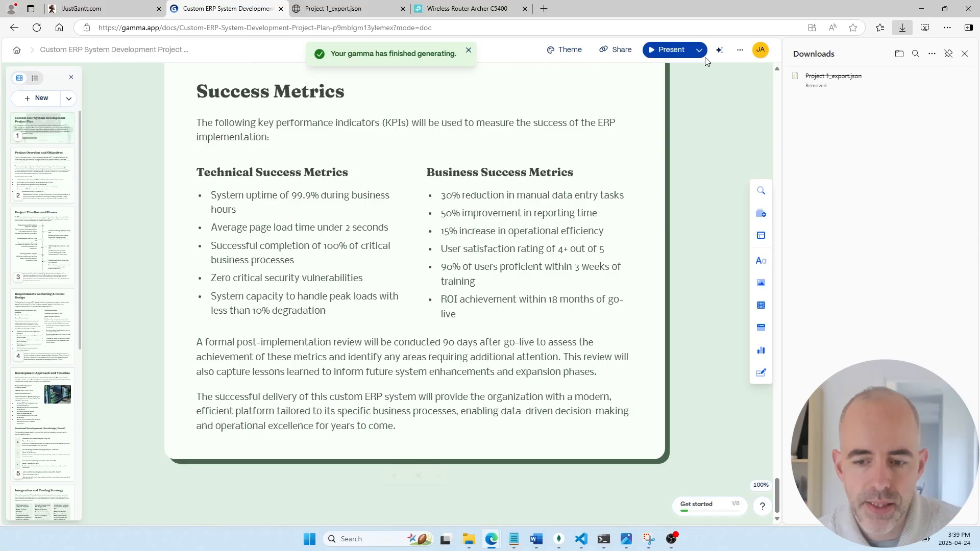
# Export all cards of the generated document to PDF and close the sharing dialog
pyautogui.click(738, 51)
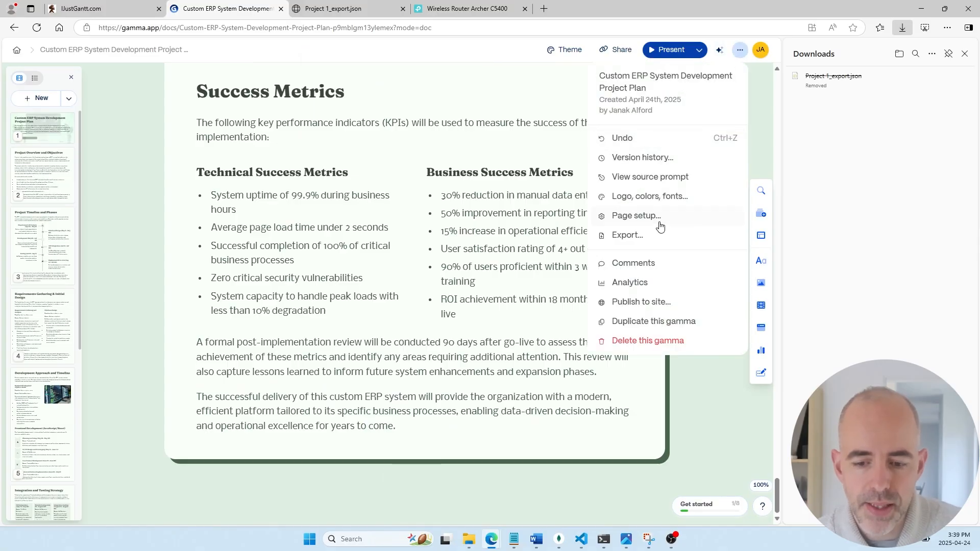
pyautogui.click(653, 237)
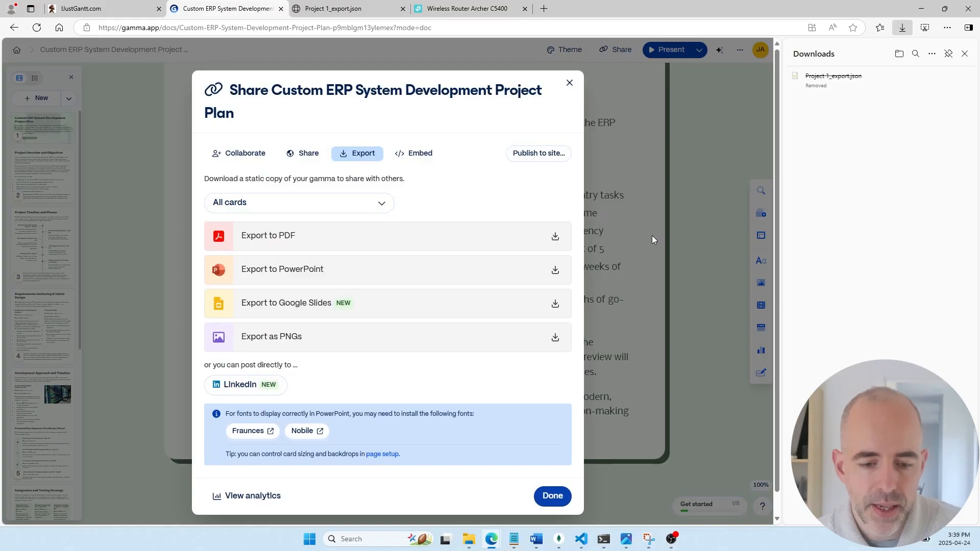
pyautogui.click(370, 232)
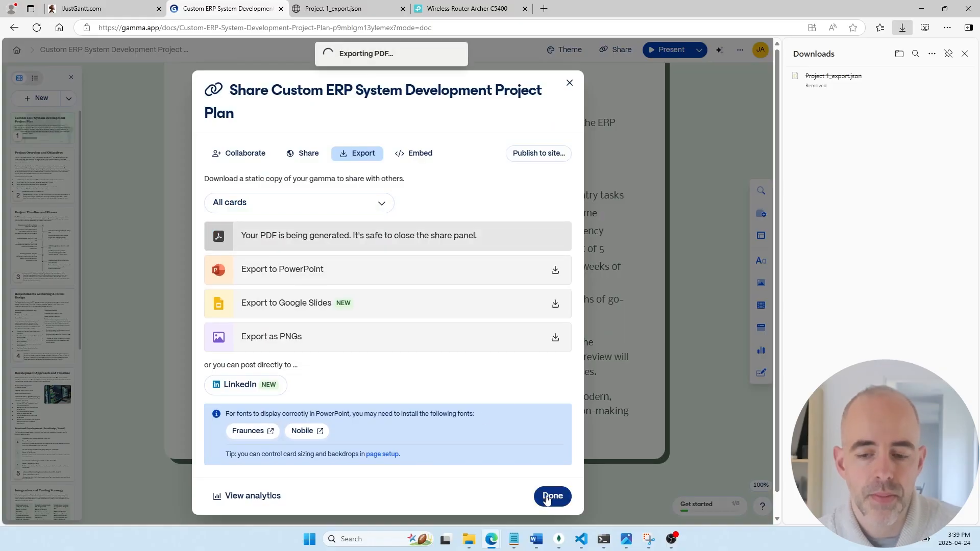
pyautogui.click(552, 496)
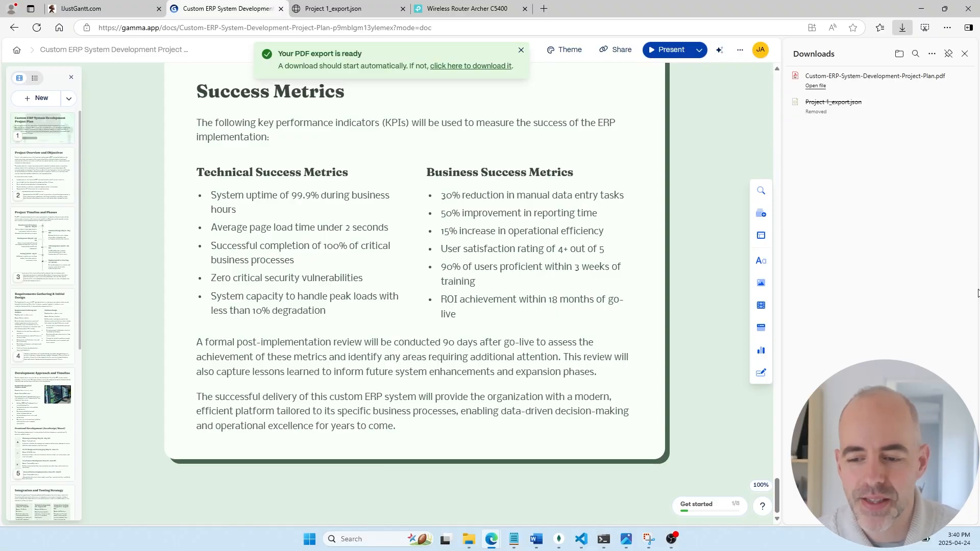
# Open the downloaded Custom-ERP-System-Development-Project-Plan.pdf and read through its pages
pyautogui.click(867, 84)
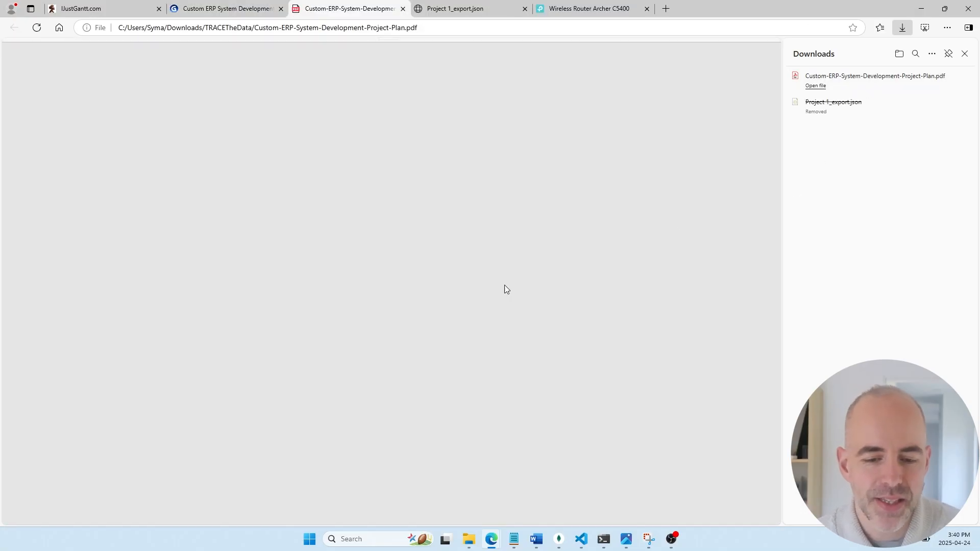
pyautogui.scroll(-7, 475, 304)
pyautogui.scroll(-20, 475, 303)
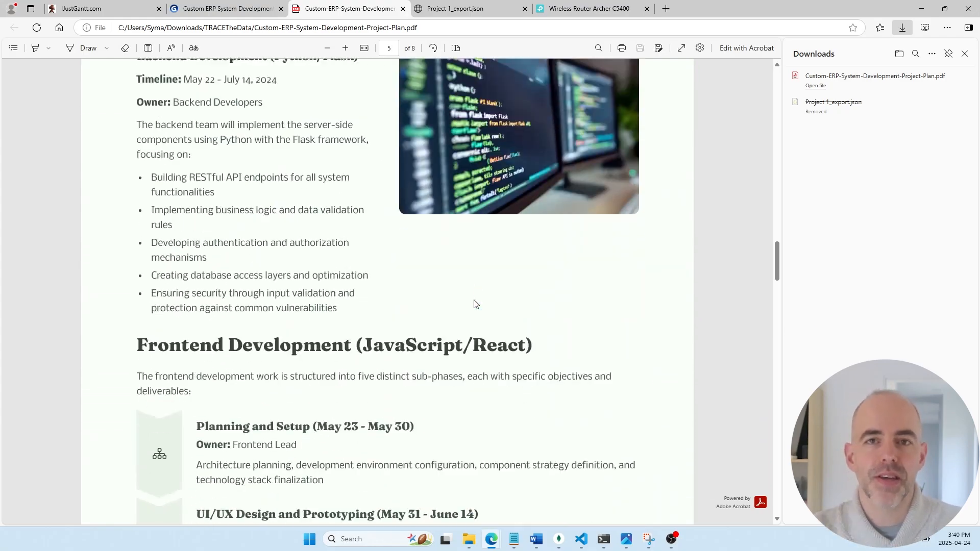
pyautogui.scroll(-3, 475, 304)
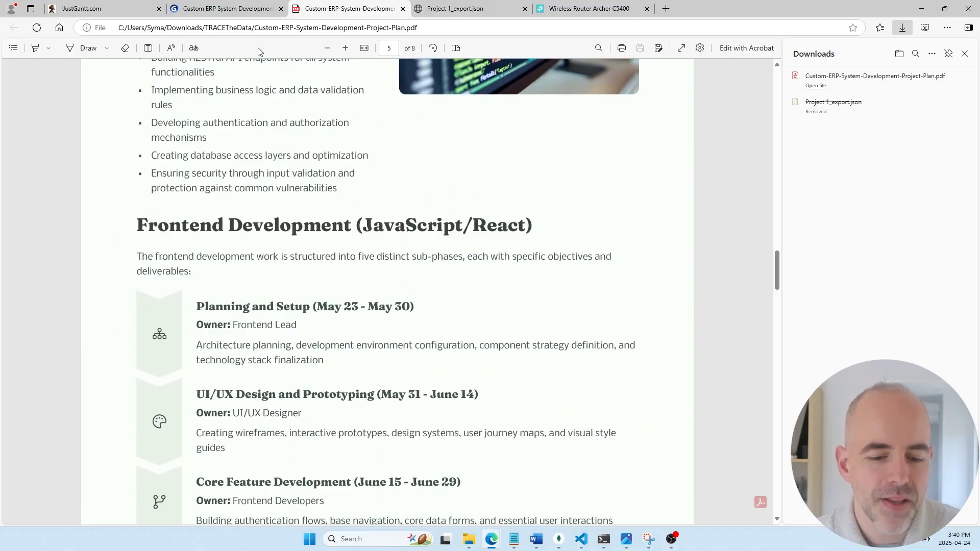
# Switch to IJustGantt, view its landing page and return to the Project 1 plan through Start Planning Now
pyautogui.click(102, 9)
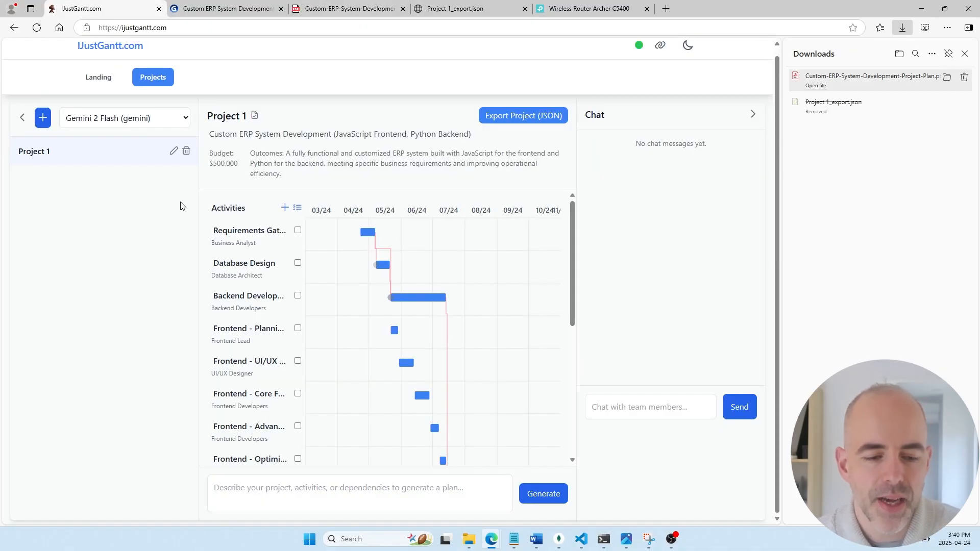
pyautogui.click(97, 79)
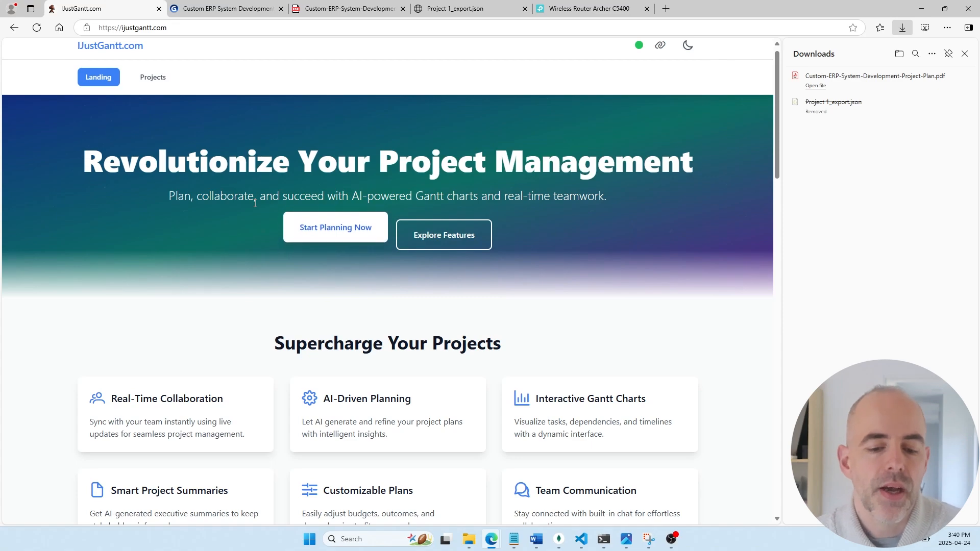
pyautogui.click(331, 239)
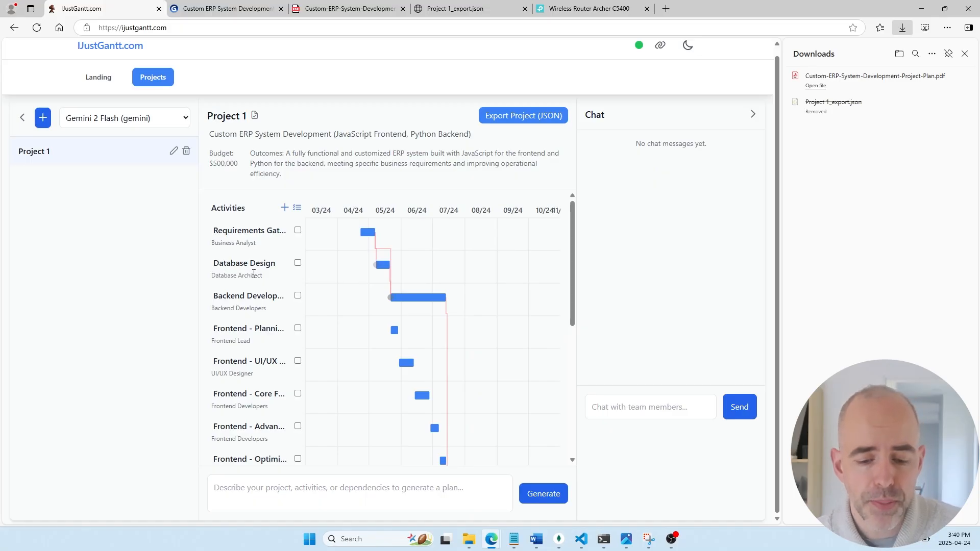
pyautogui.scroll(-5, 442, 309)
pyautogui.scroll(5, 442, 310)
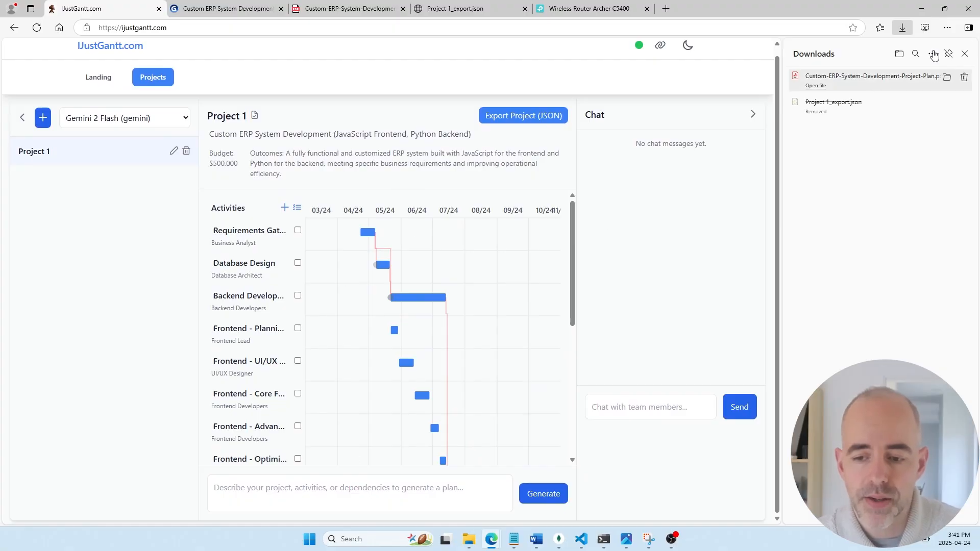
# Close the downloads list, send "Hey hey" in the Project 1 team chat and collapse the chat
pyautogui.click(967, 54)
pyautogui.click(837, 407)
pyautogui.write('Hey hey')
pyautogui.press('Return')
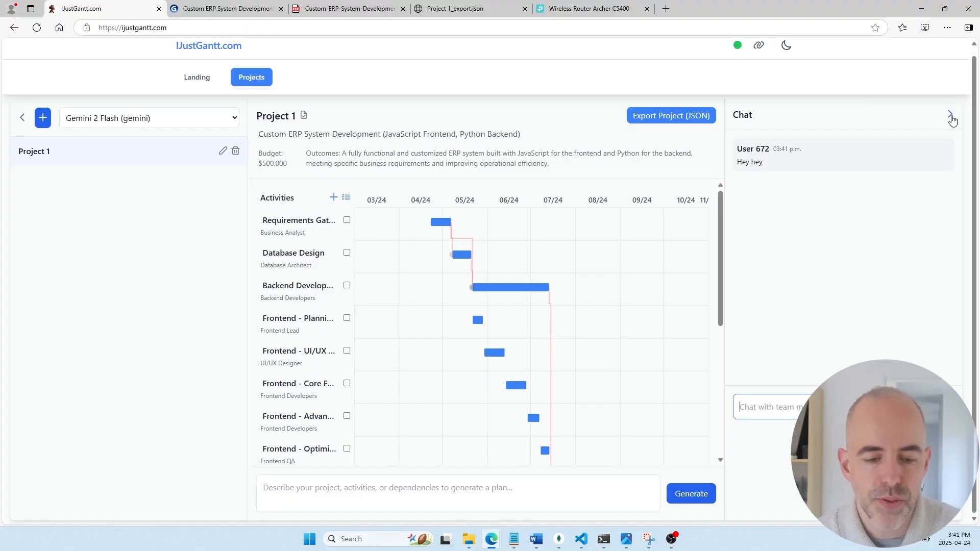
pyautogui.click(951, 118)
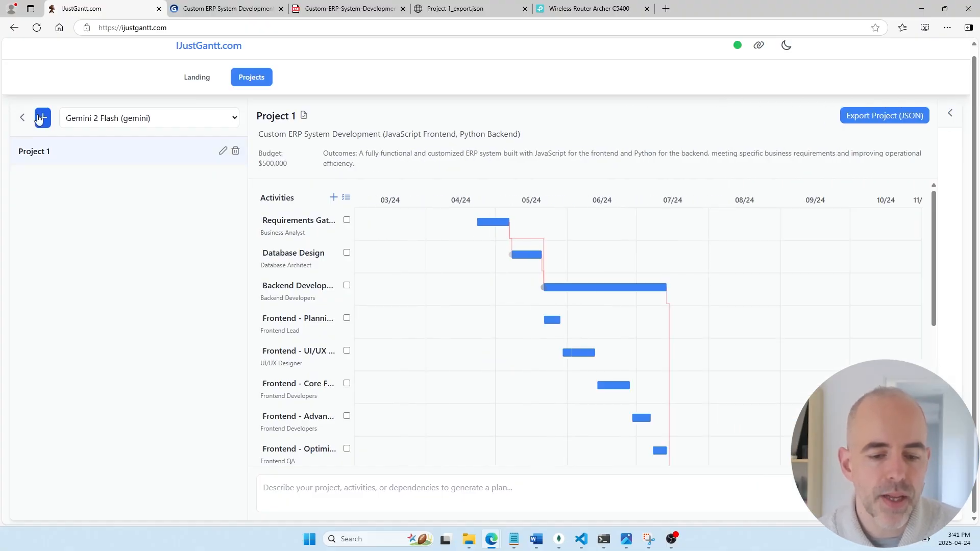
# Add six new empty projects, Project 2 through Project 7
pyautogui.click(37, 117)
pyautogui.click(37, 117)
pyautogui.click(37, 117)
pyautogui.click(36, 118)
pyautogui.click(37, 117)
pyautogui.click(37, 117)
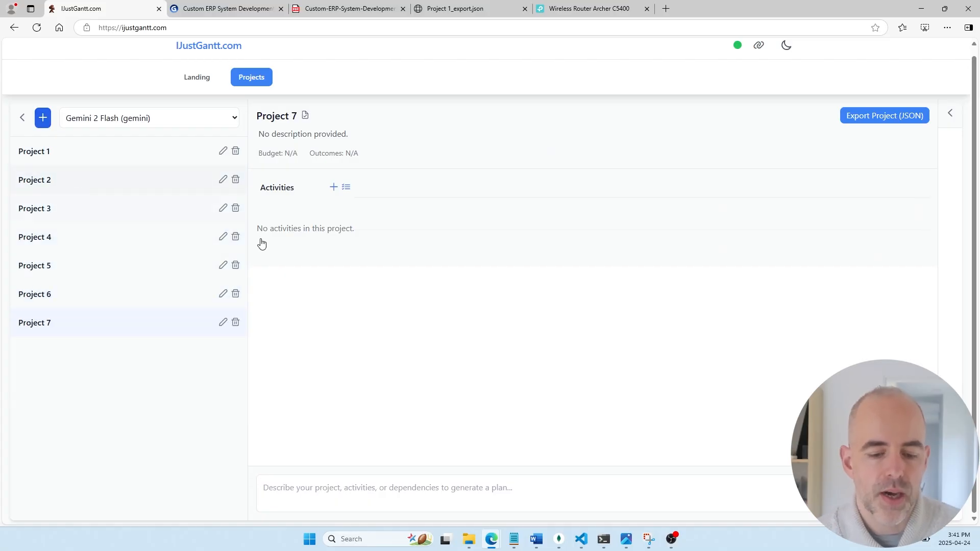
# Generate a plan for Project 7 from the description "starting an apple orchard" and review its Gantt chart
pyautogui.click(350, 491)
pyautogui.write('start')
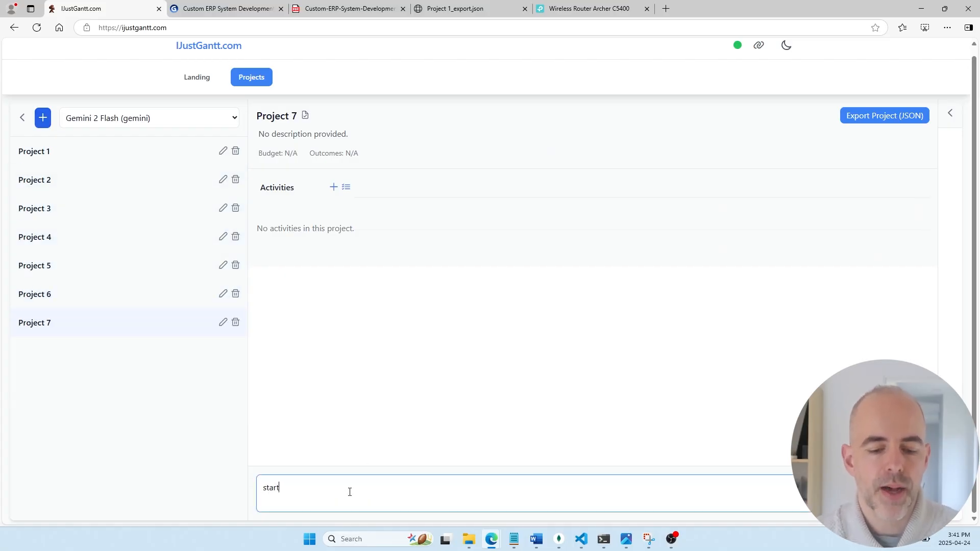
pyautogui.write('ing an apple orchard')
pyautogui.press('Return')
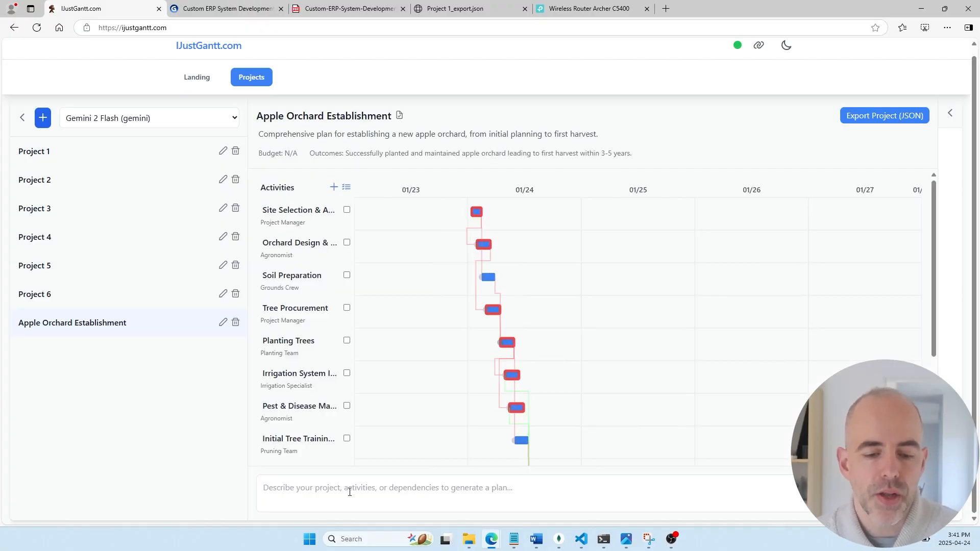
pyautogui.scroll(-3, 325, 336)
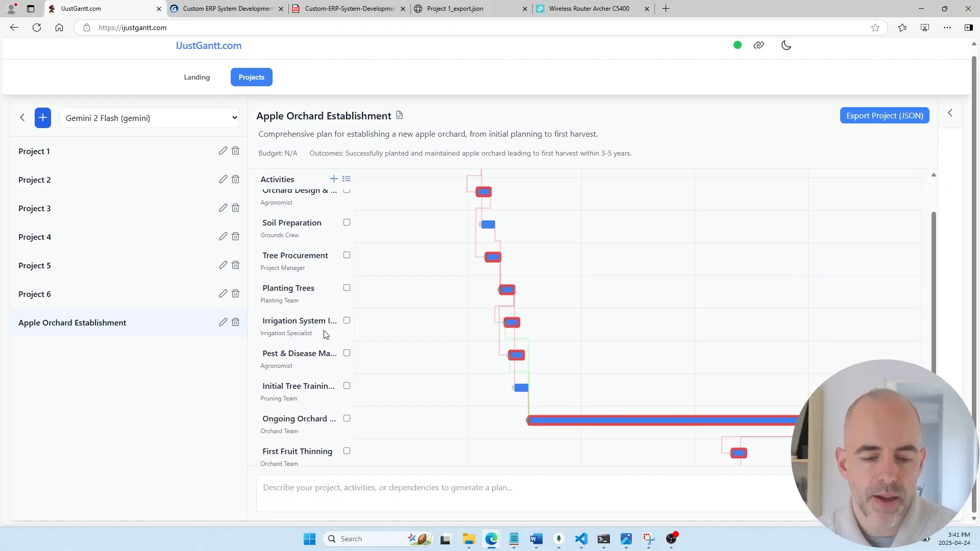
pyautogui.scroll(3, 325, 335)
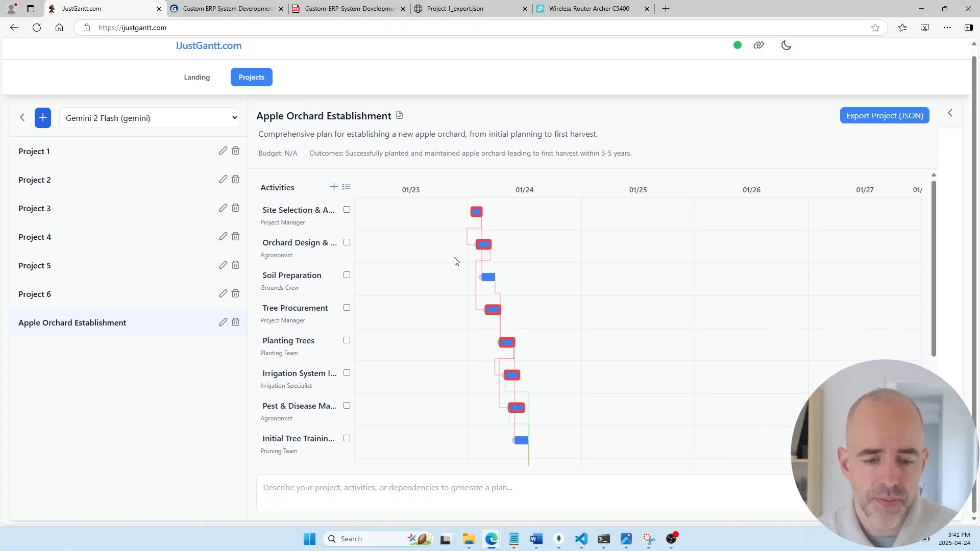
# Open the apple orchard plan's dependencies, reschedule the conflicting activities to respect them, and check the updated chart
pyautogui.scroll(-3, 455, 261)
pyautogui.click(347, 180)
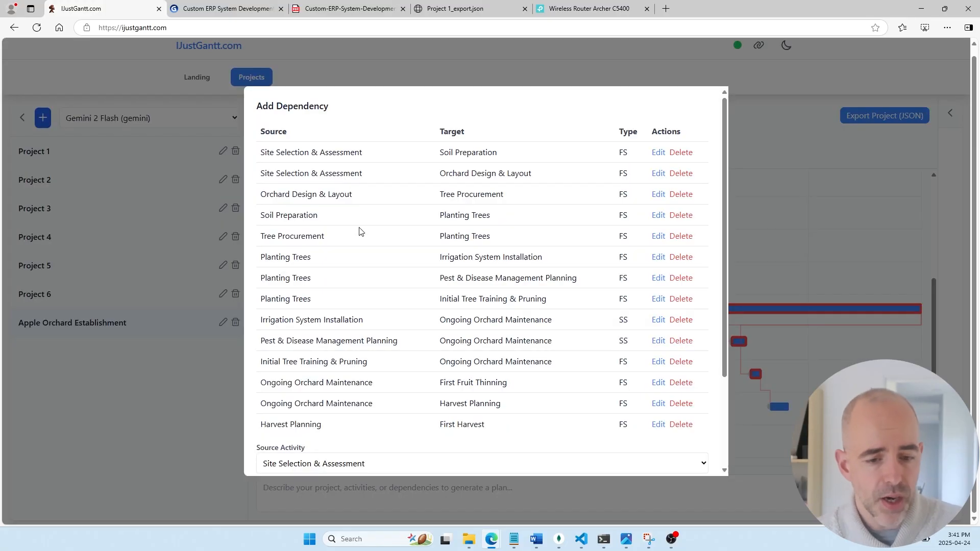
pyautogui.scroll(-3, 431, 196)
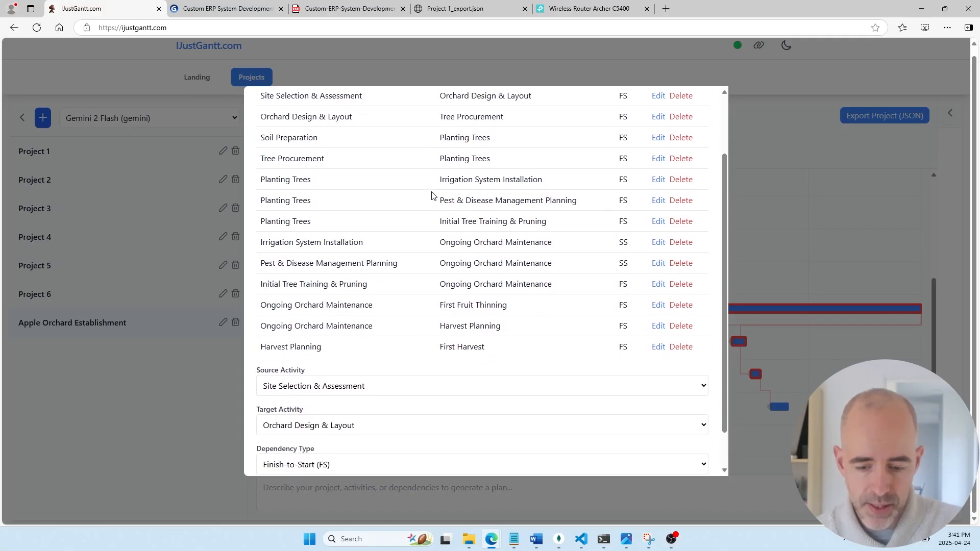
pyautogui.click(591, 454)
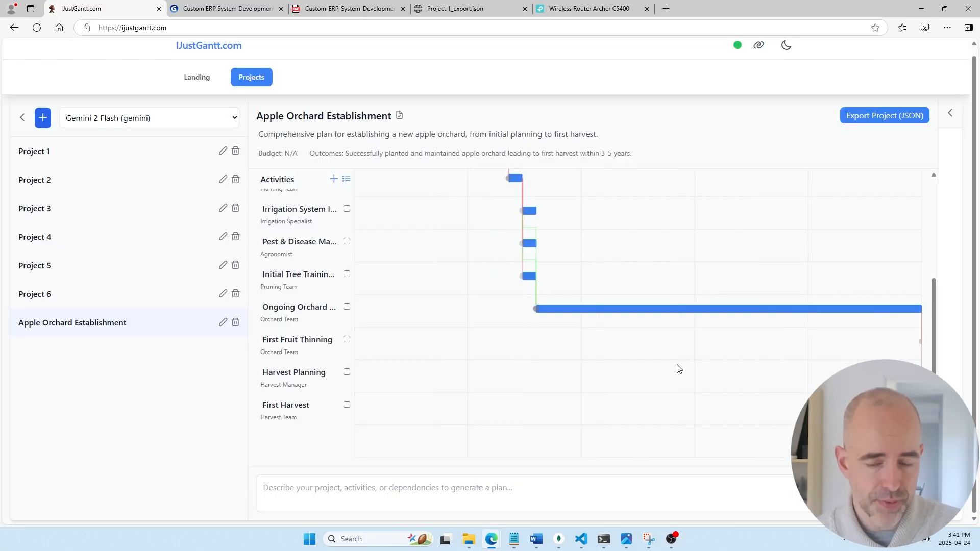
pyautogui.scroll(-3, 690, 333)
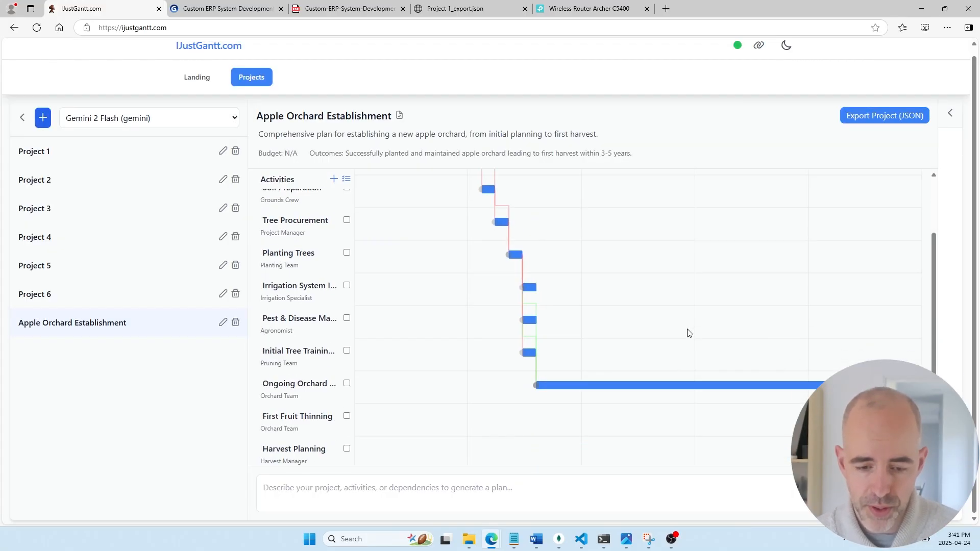
pyautogui.scroll(3, 486, 237)
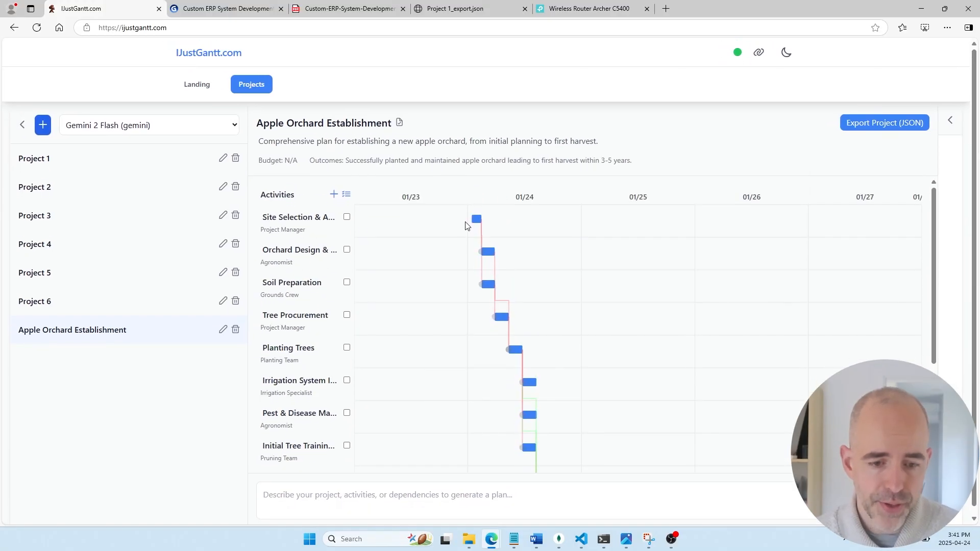
# Add an activity named "Go Tree Shopping" to the apple orchard plan with start date 2024-04-24 and end date 2025-04-24
pyautogui.click(335, 195)
pyautogui.click(407, 194)
pyautogui.hotkey('ctrl', 'a')
pyautogui.write('Go Tree SH')
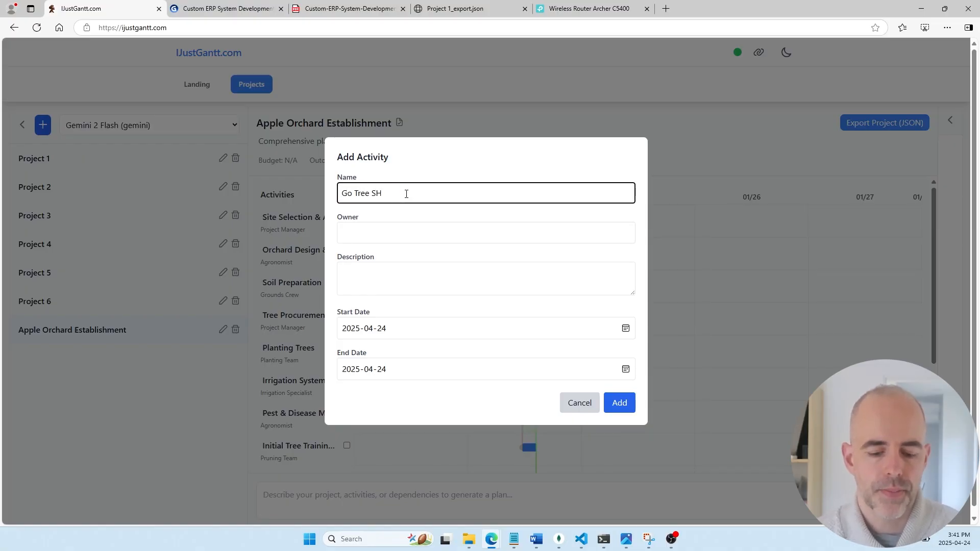
pyautogui.press('BackSpace')
pyautogui.write('hopping')
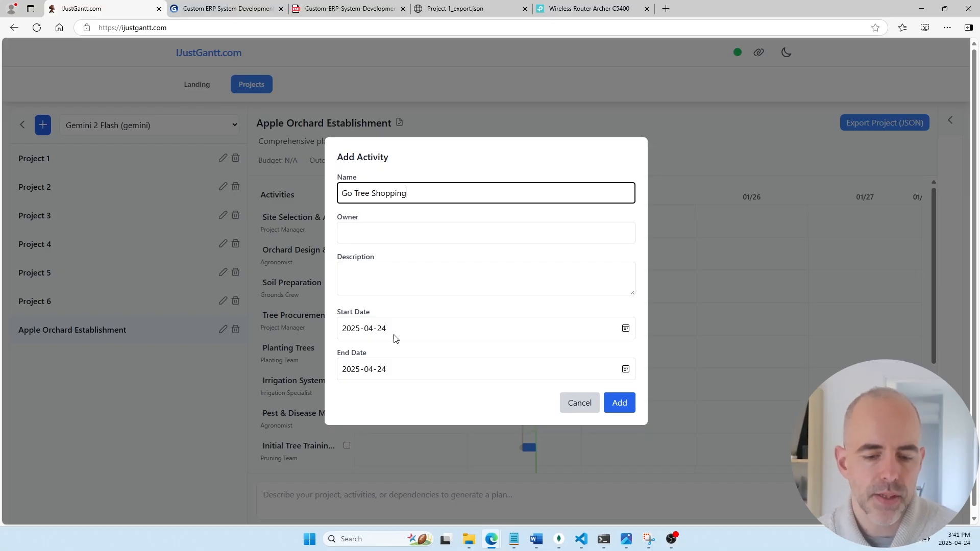
pyautogui.click(357, 332)
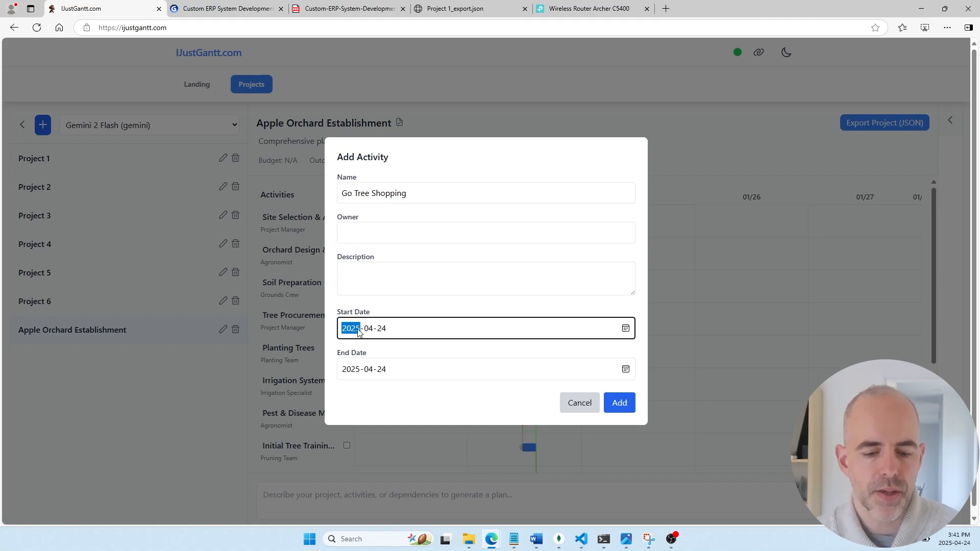
pyautogui.write('2024')
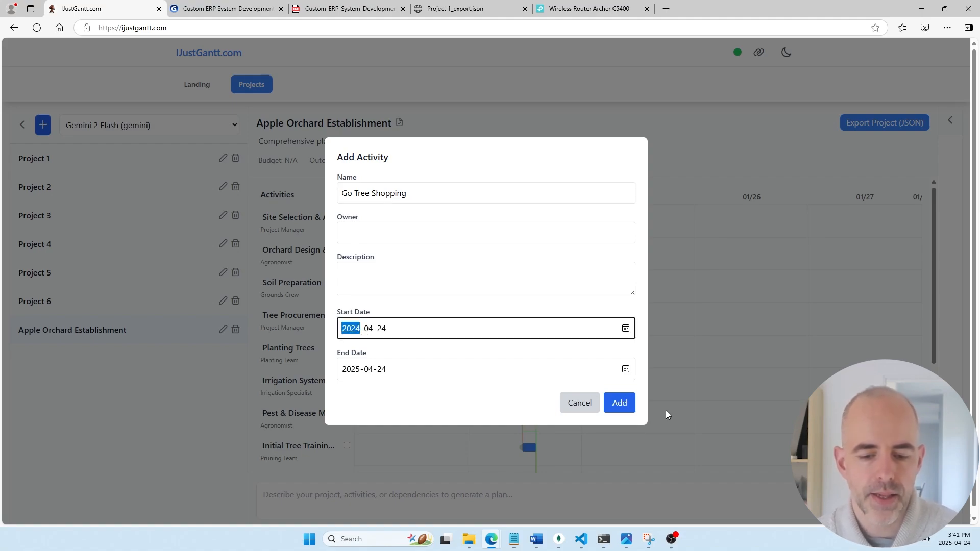
pyautogui.click(629, 403)
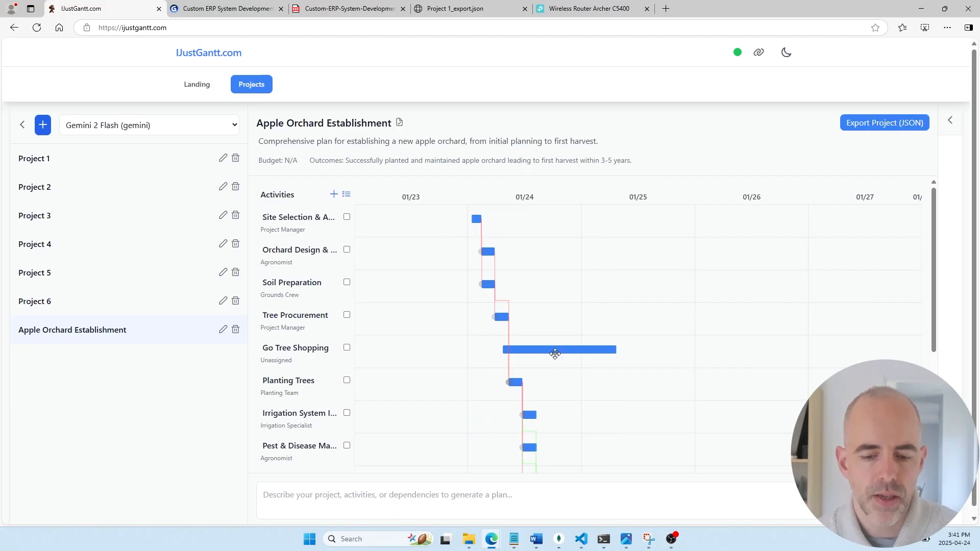
# Move the Go Tree Shopping bar ahead of Site Selection to start about 2023-07-31 and shorten it to end about 2023-11-20
pyautogui.moveTo(549, 352); pyautogui.dragTo(422, 291)
pyautogui.moveTo(424, 220)
pyautogui.mouseDown()
pyautogui.moveTo(475, 219)
pyautogui.moveTo(420, 219)
pyautogui.mouseUp()
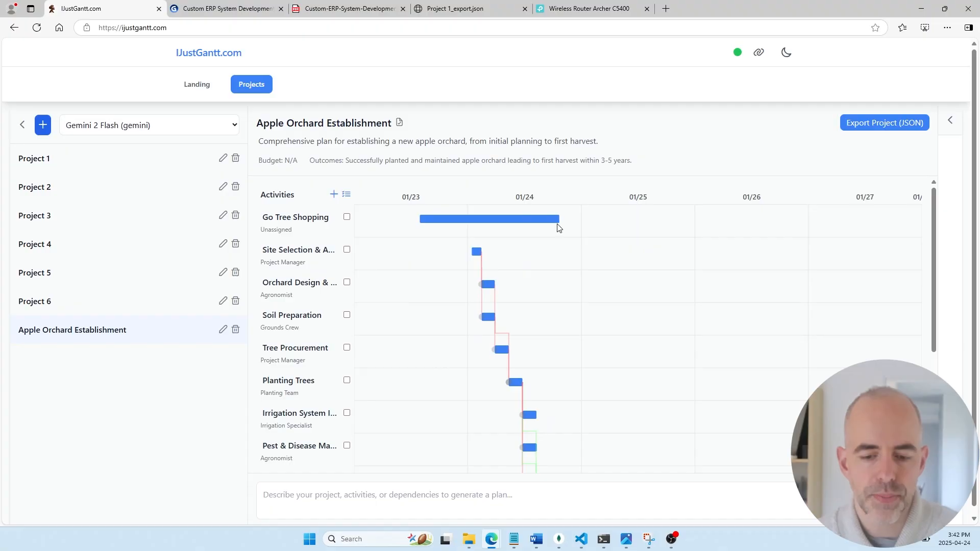
pyautogui.moveTo(557, 223); pyautogui.dragTo(456, 233)
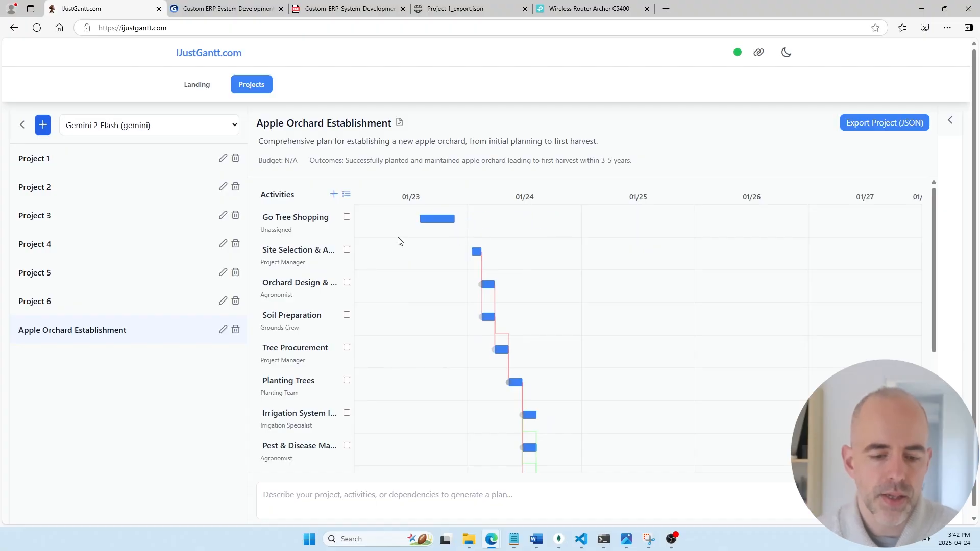
# Enter the owner's name for the Go Tree Shopping activity and save it
pyautogui.click(294, 220)
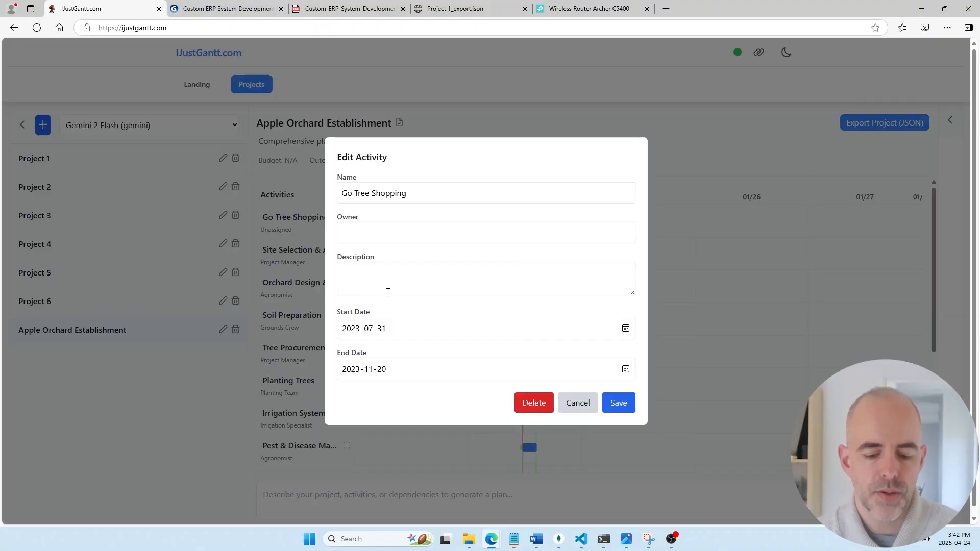
pyautogui.click(387, 232)
pyautogui.write('Janak')
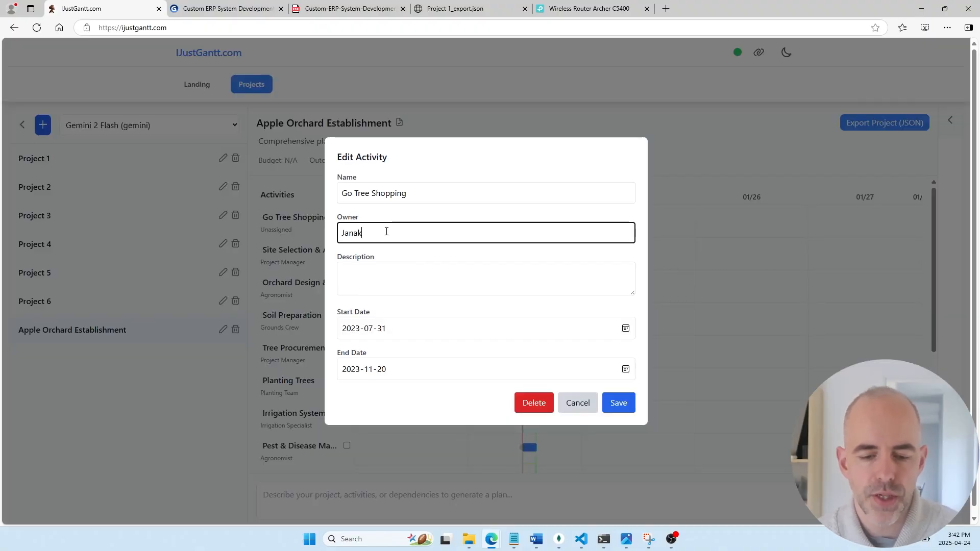
pyautogui.click(619, 402)
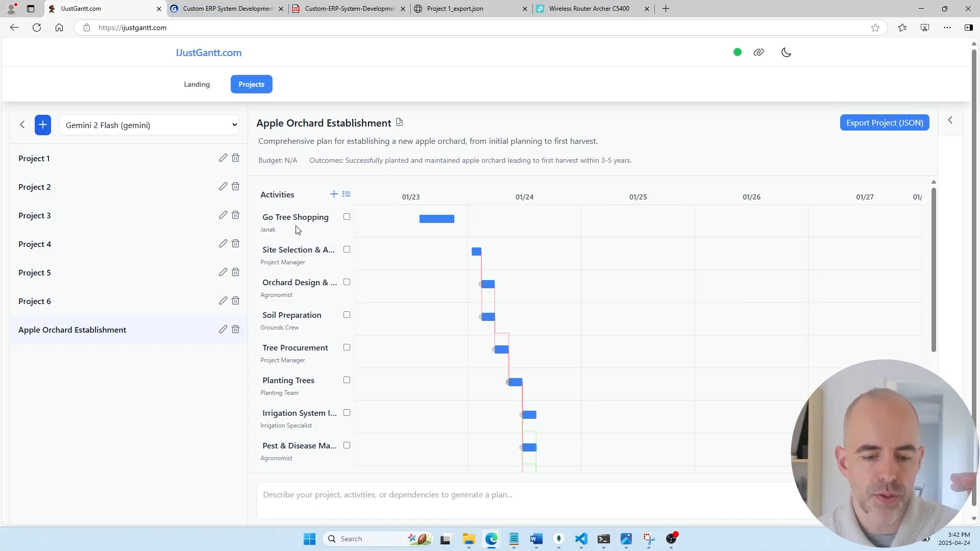
# Add the description "Some task" to the Go Tree Shopping activity and save it
pyautogui.scroll(-2, 297, 231)
pyautogui.scroll(3, 297, 230)
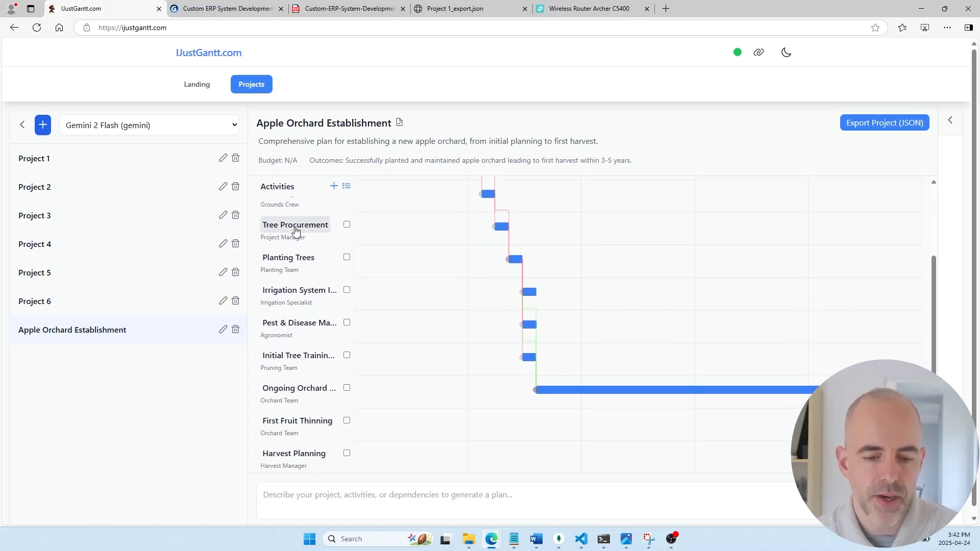
pyautogui.click(310, 218)
pyautogui.click(408, 287)
pyautogui.write('Some task')
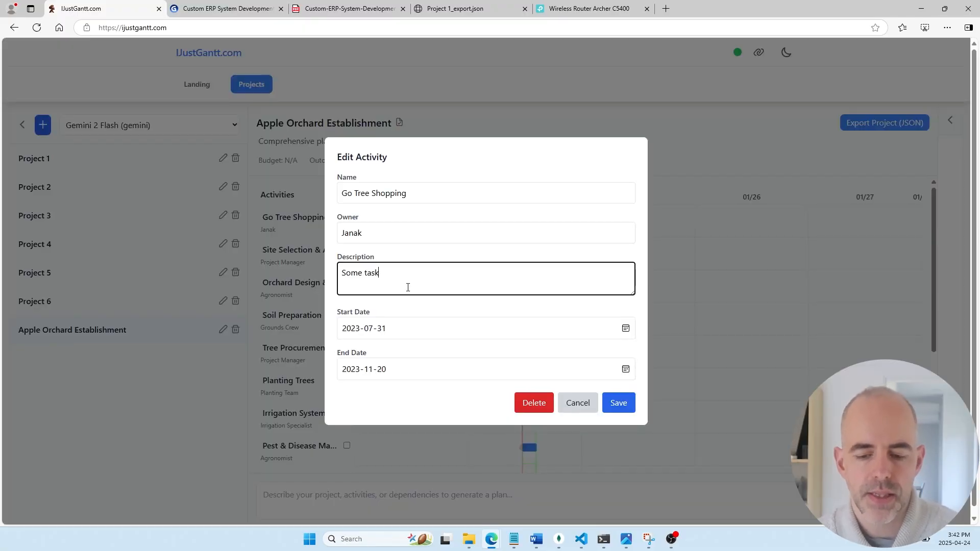
pyautogui.click(619, 404)
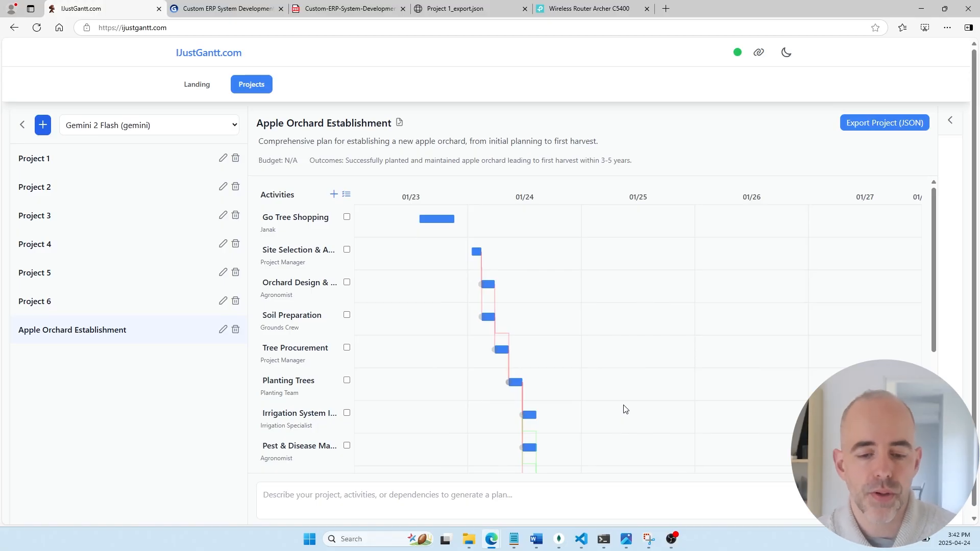
# Generate and save a project summary for Apple Orchard Establishment, and export the project as JSON
pyautogui.click(399, 123)
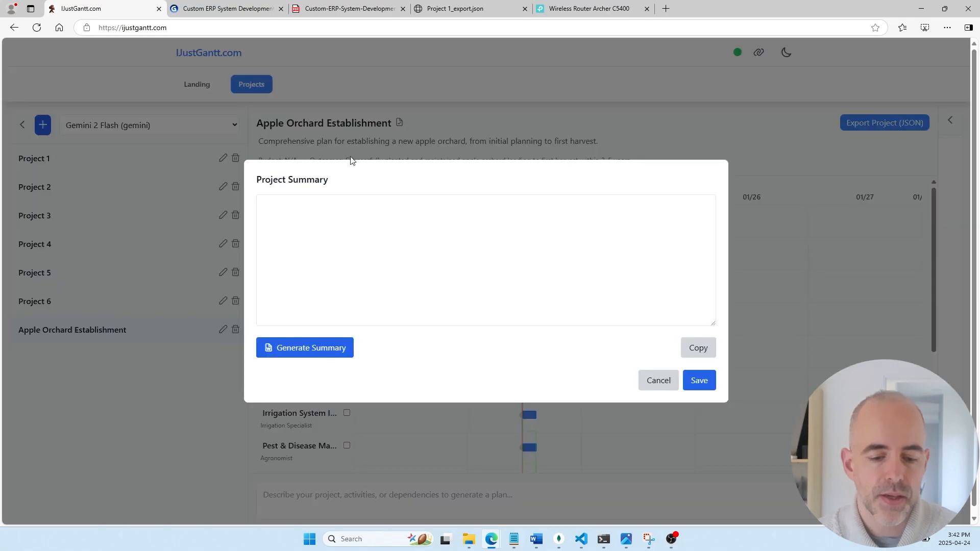
pyautogui.click(289, 343)
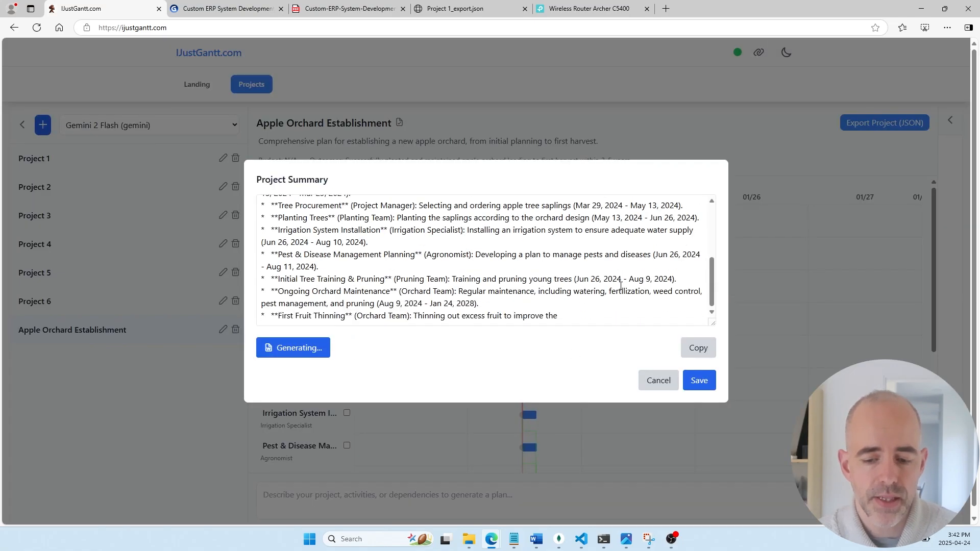
pyautogui.click(699, 378)
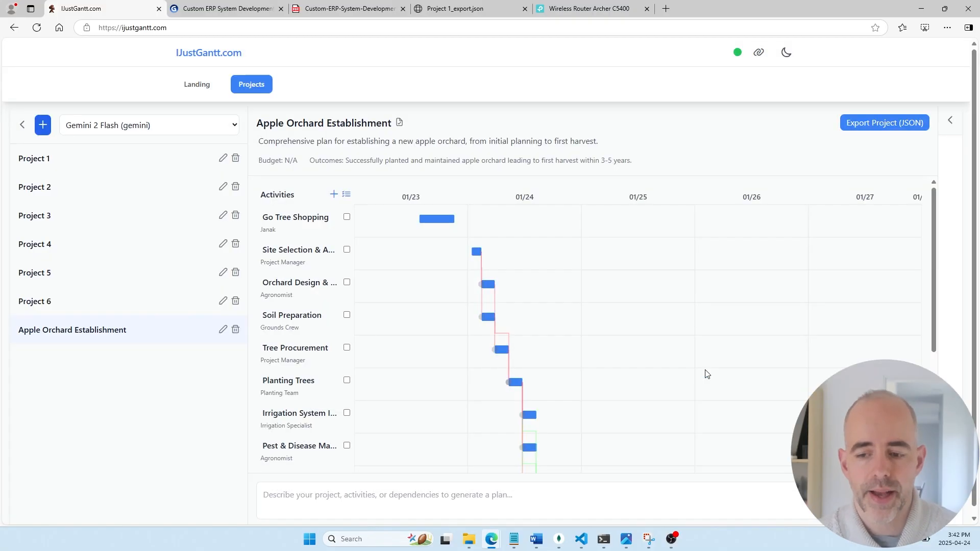
pyautogui.click(906, 123)
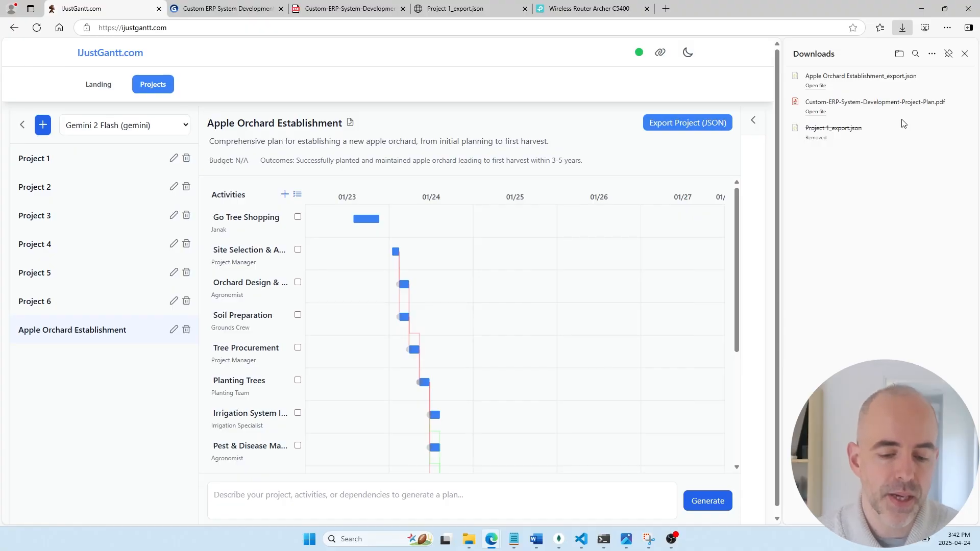
# Regenerate the plan with the prompt "Change tree procurement to shopping at 5 different locations for my species" and review the revised chart
pyautogui.click(375, 498)
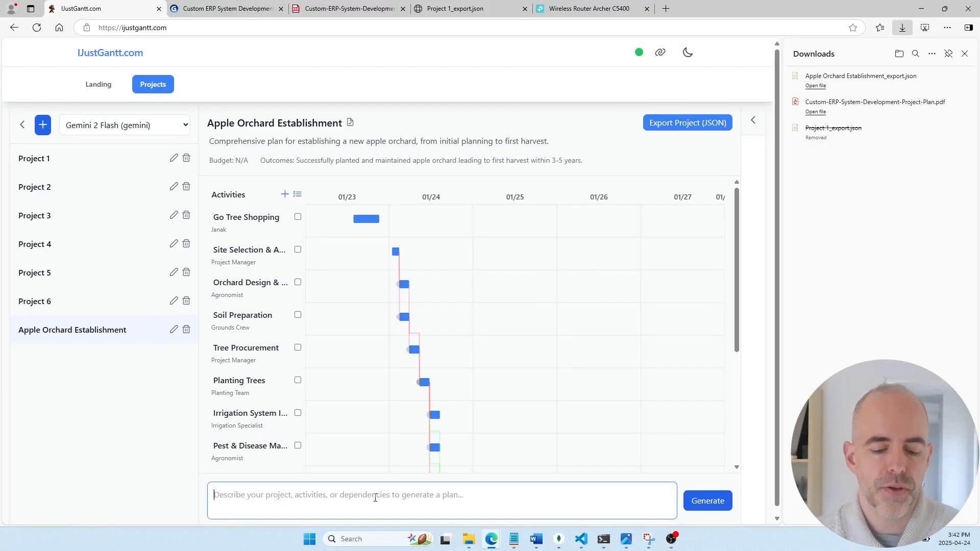
pyautogui.write('Change ')
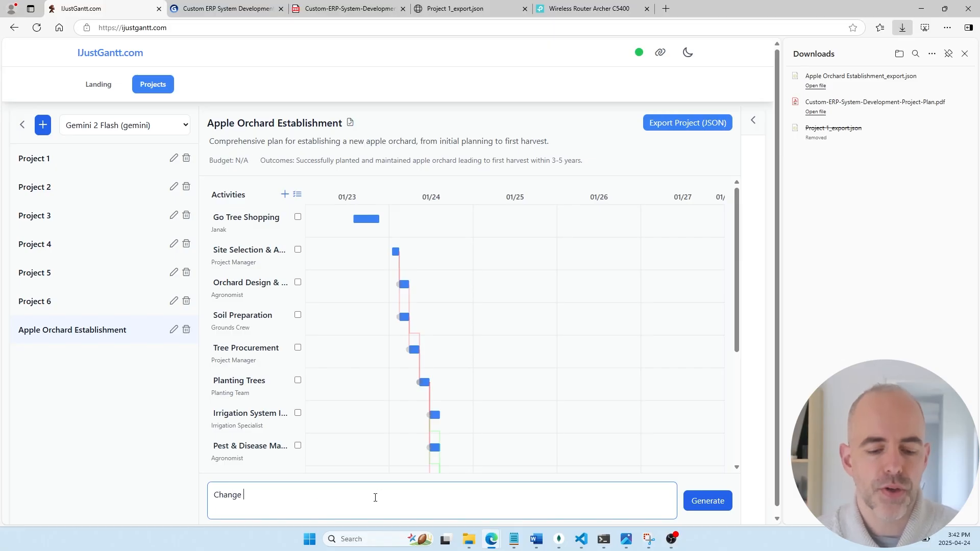
pyautogui.write('tree procurement to ')
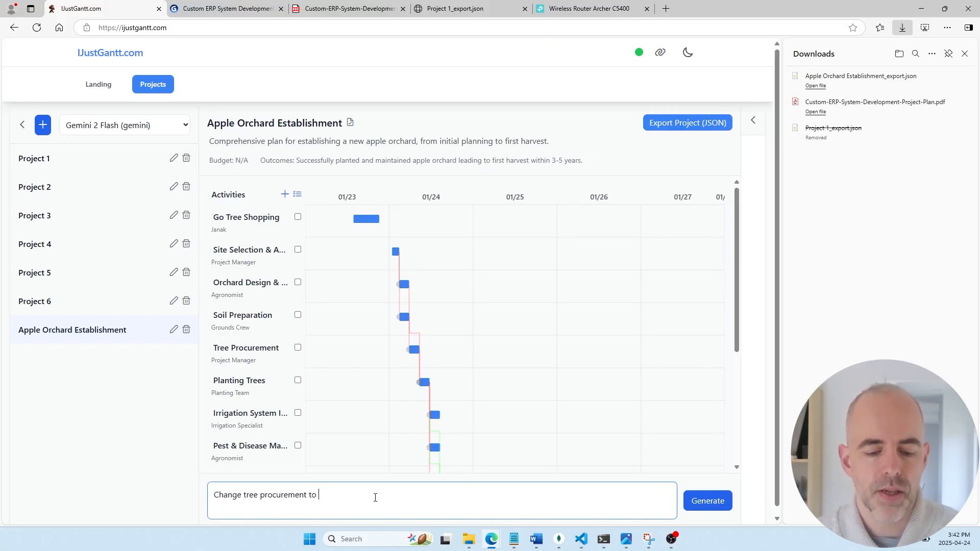
pyautogui.write('shopping at 5 different locations for my species')
pyautogui.press('Tab')
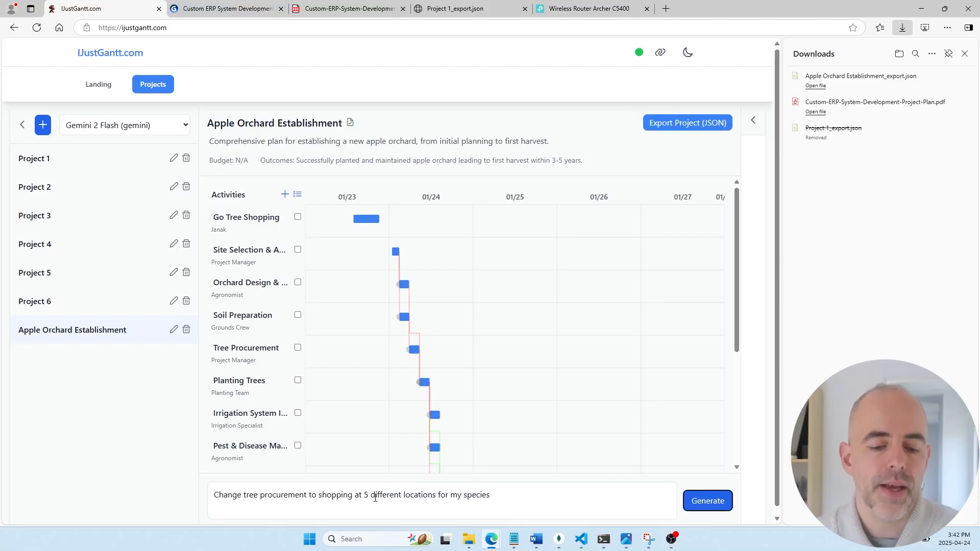
pyautogui.press('Return')
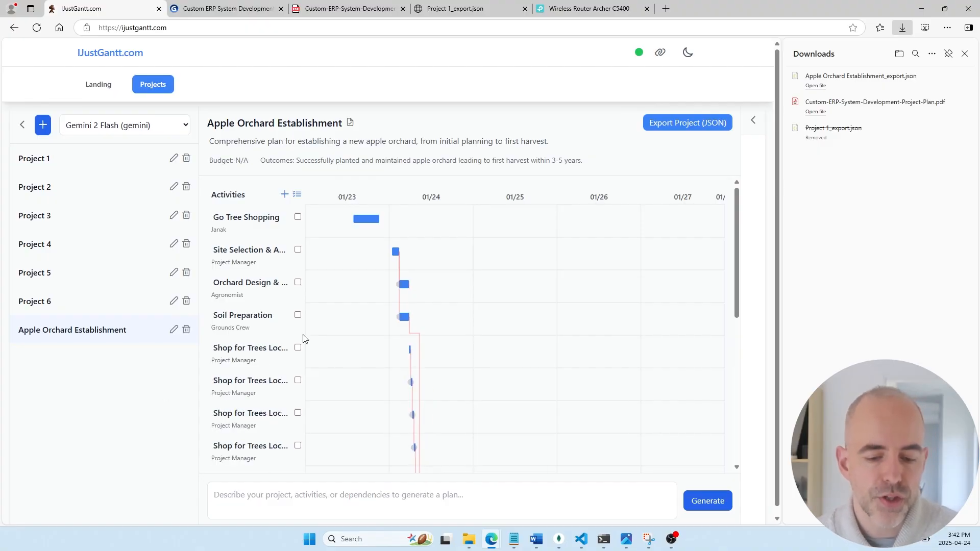
pyautogui.scroll(-2, 271, 352)
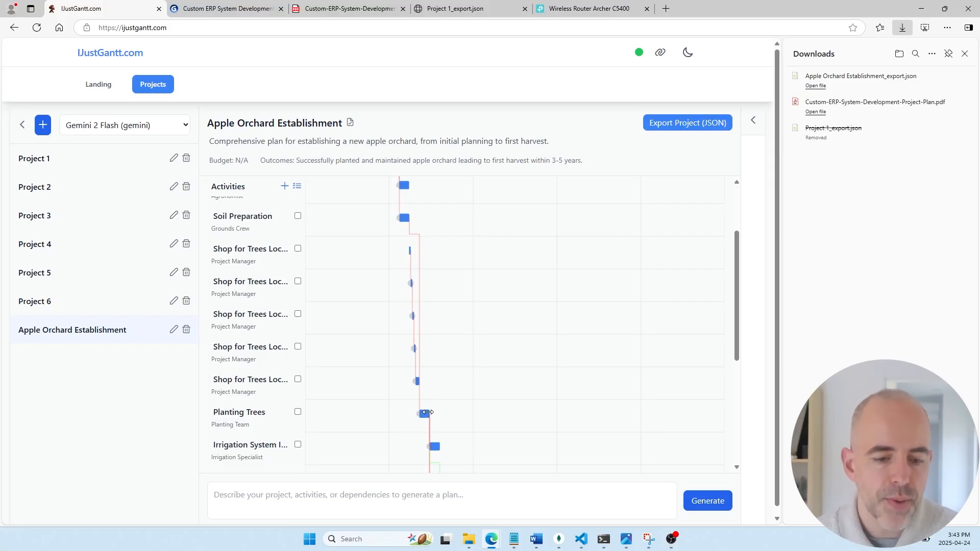
pyautogui.scroll(3, 418, 346)
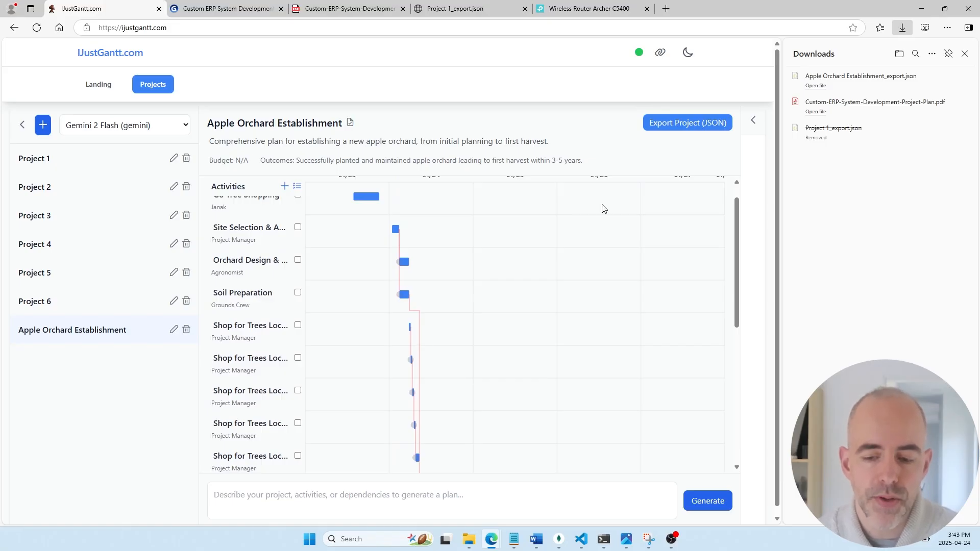
pyautogui.scroll(-3, 634, 188)
pyautogui.scroll(-5, 633, 188)
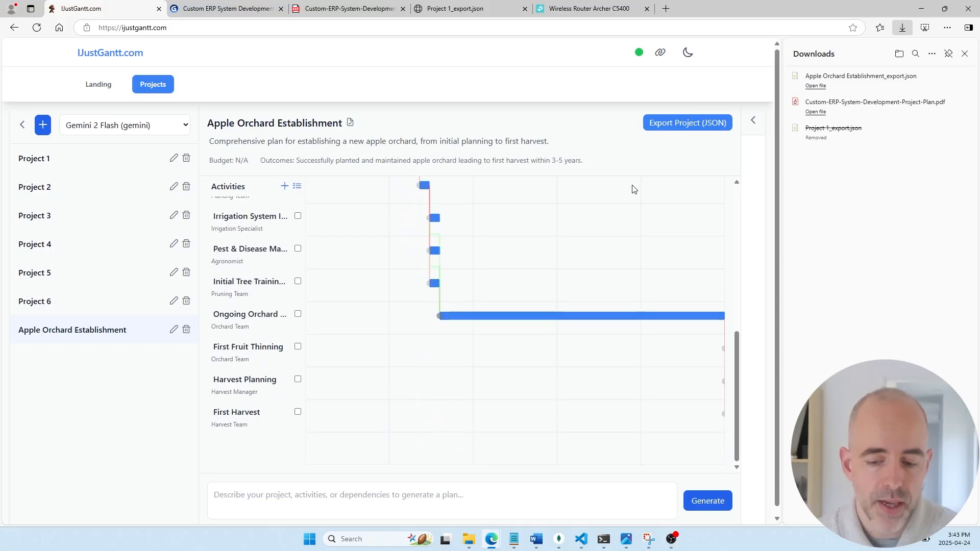
pyautogui.scroll(5, 639, 341)
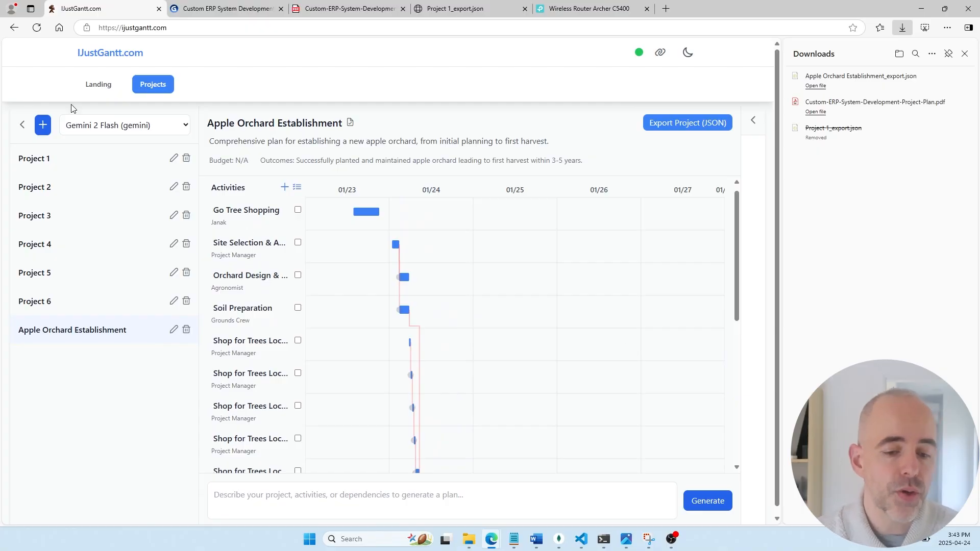
# Open the IJustGantt landing page and look through its feature sections
pyautogui.click(98, 85)
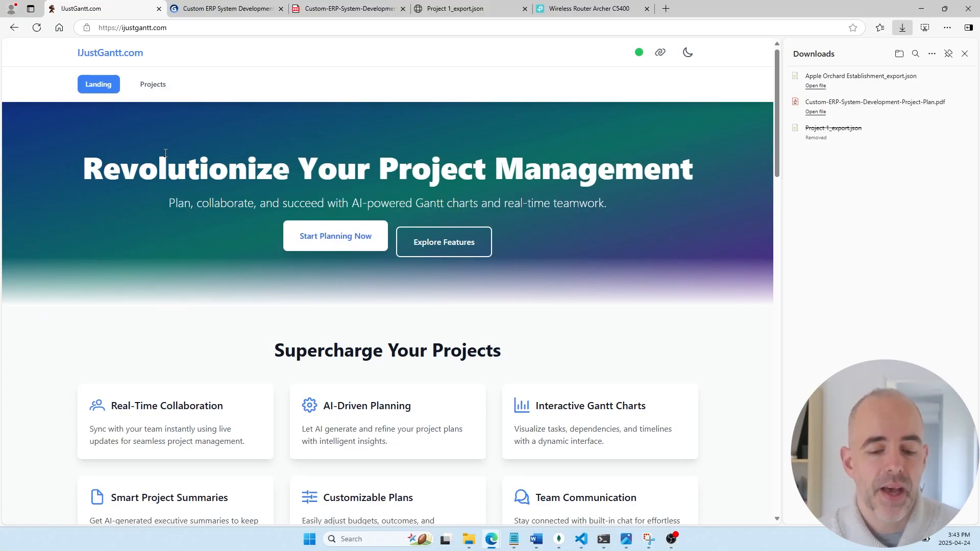
pyautogui.scroll(-5, 165, 153)
pyautogui.scroll(-15, 164, 153)
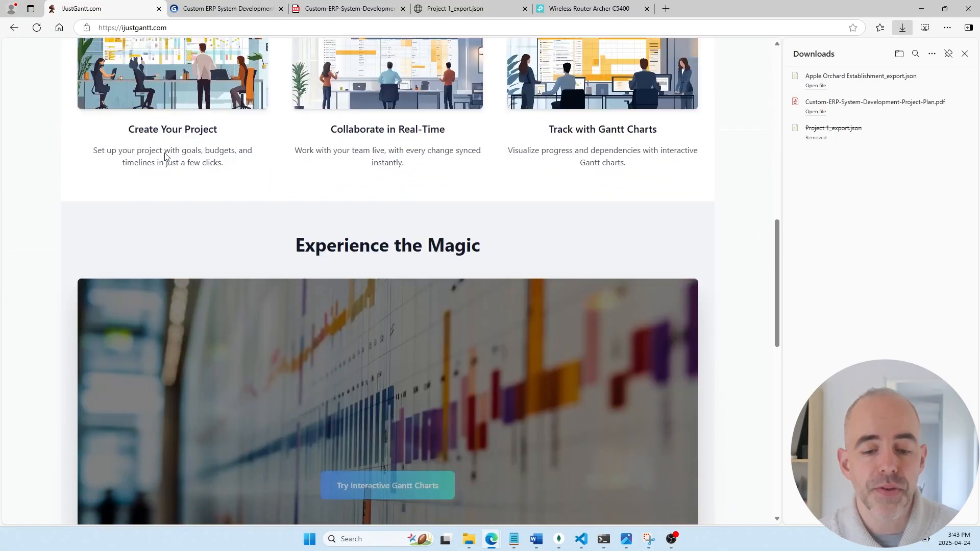
pyautogui.scroll(7, 164, 152)
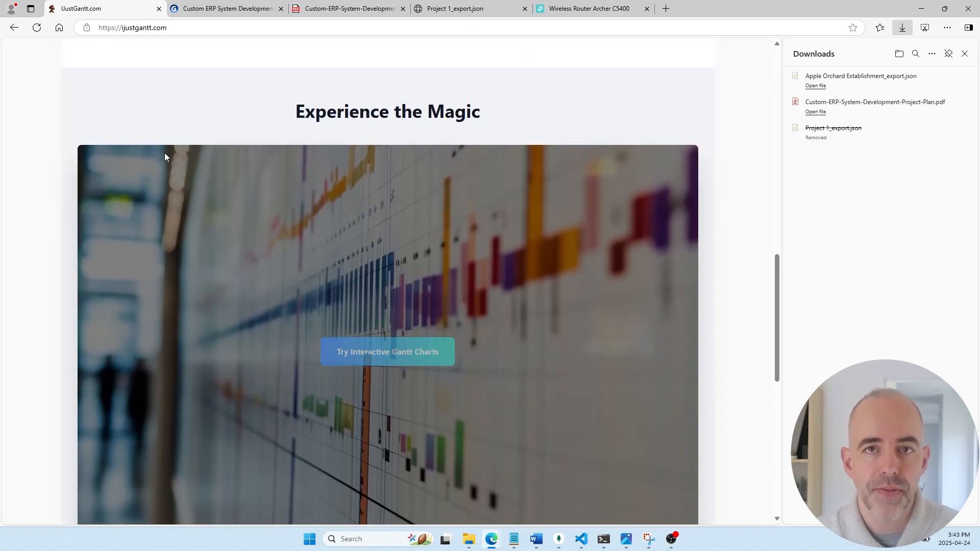